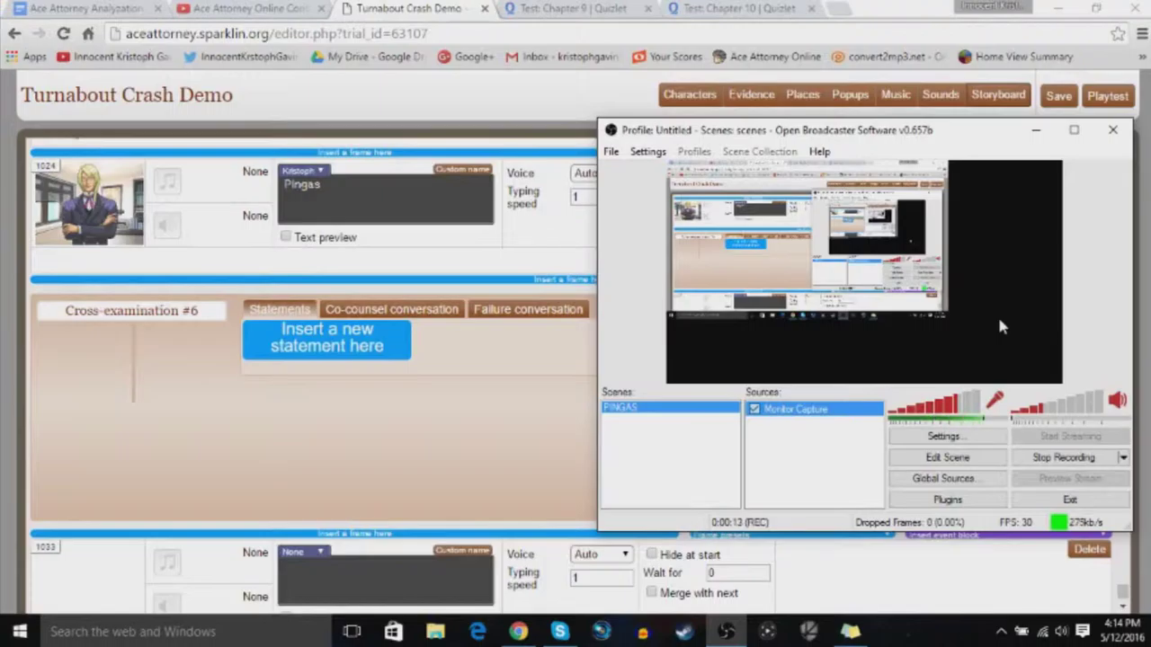
Insert a first statement in Cross-examination #6 and set its speaker to Phoenix Wright
left_click(468, 372)
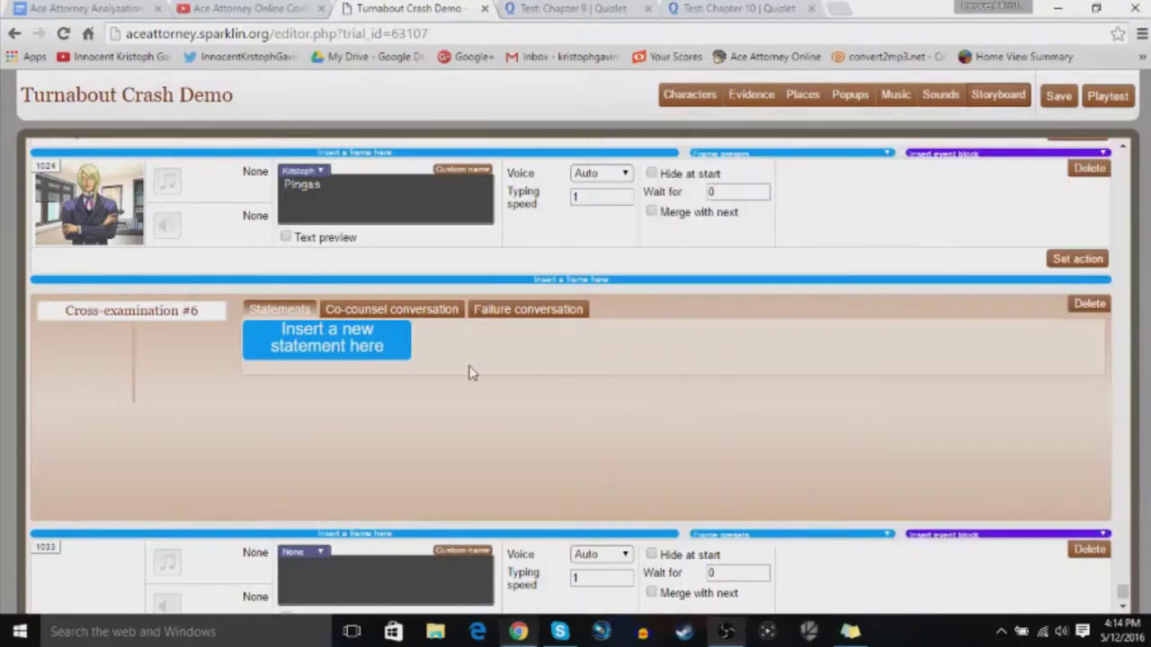
left_click(343, 353)
scroll(344, 351, "down", 1)
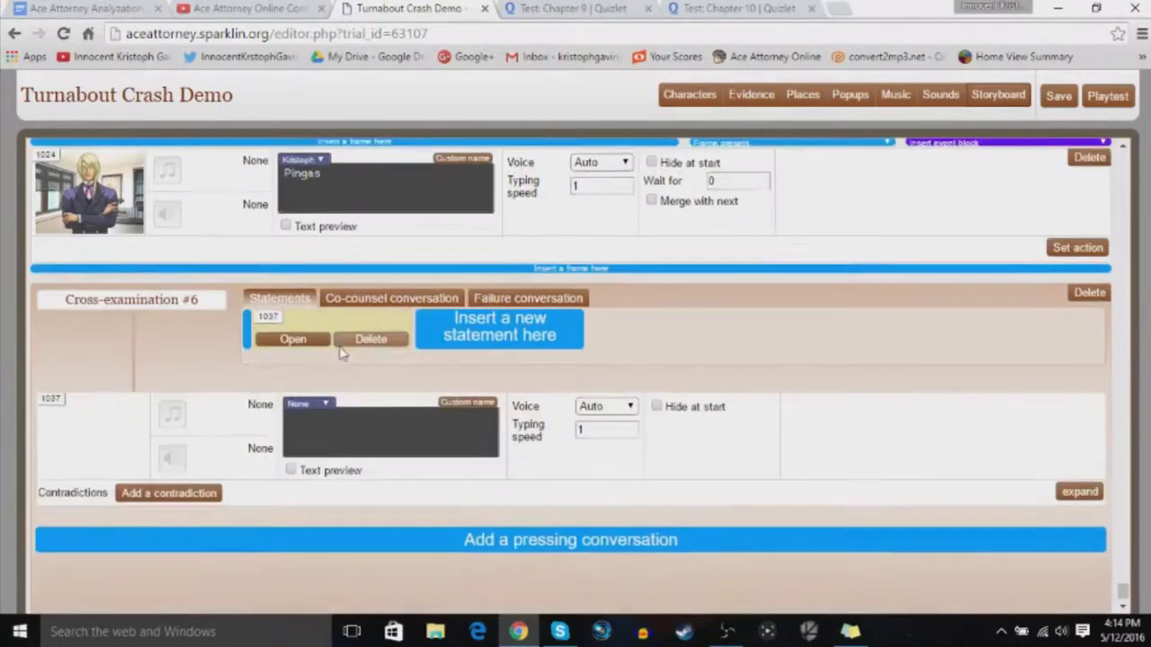
left_click(323, 334)
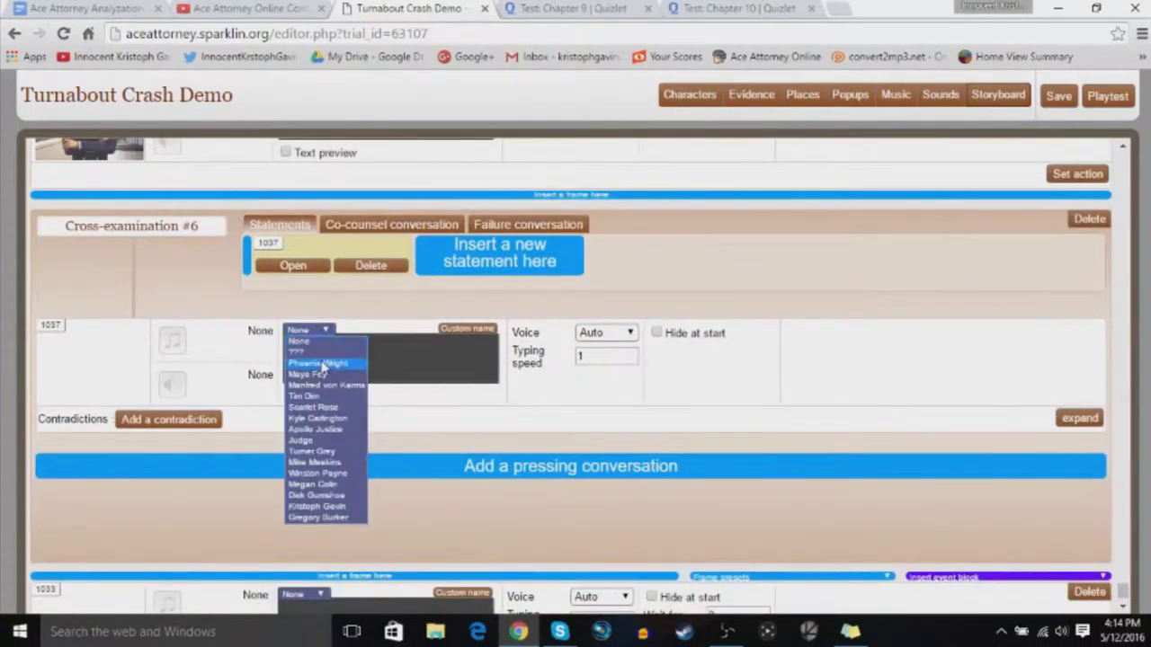
left_click(321, 361)
left_click(320, 351)
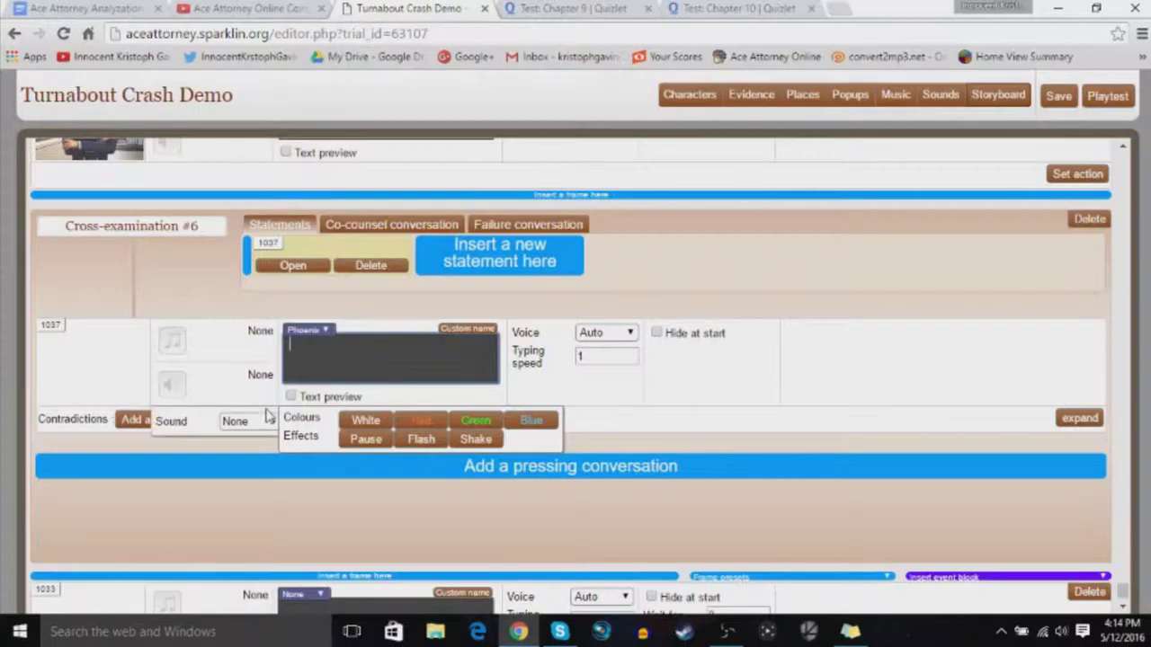
Check the action editor and the event block options for the "Pingas" frame without setting anything
scroll(997, 242, "up", 1)
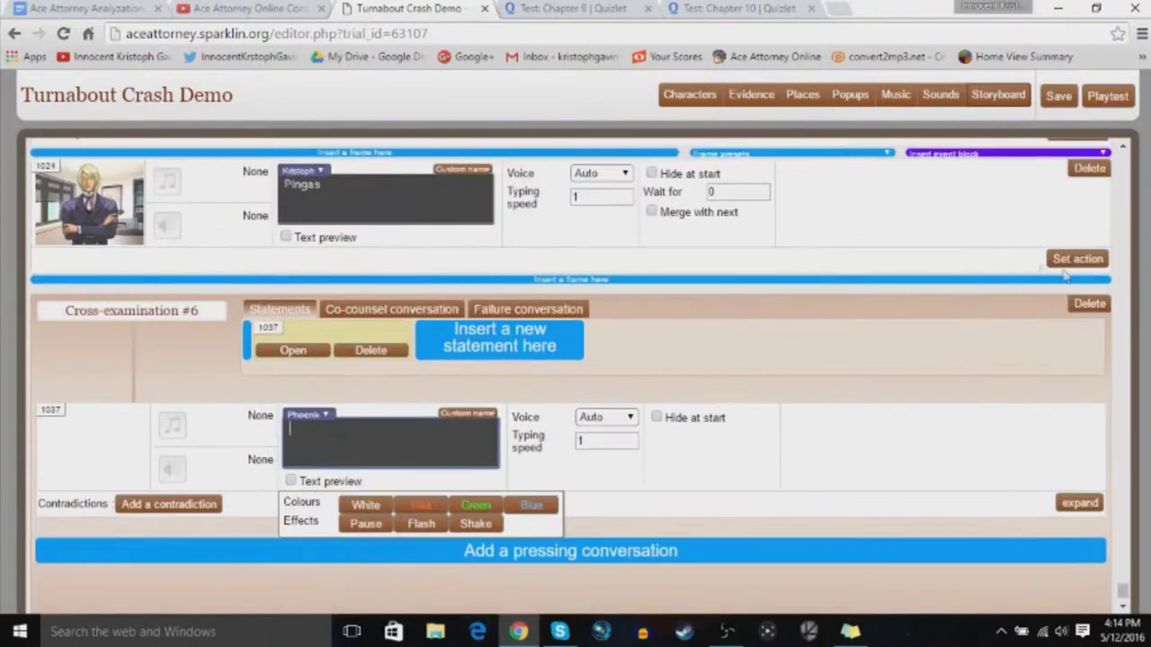
left_click(1077, 259)
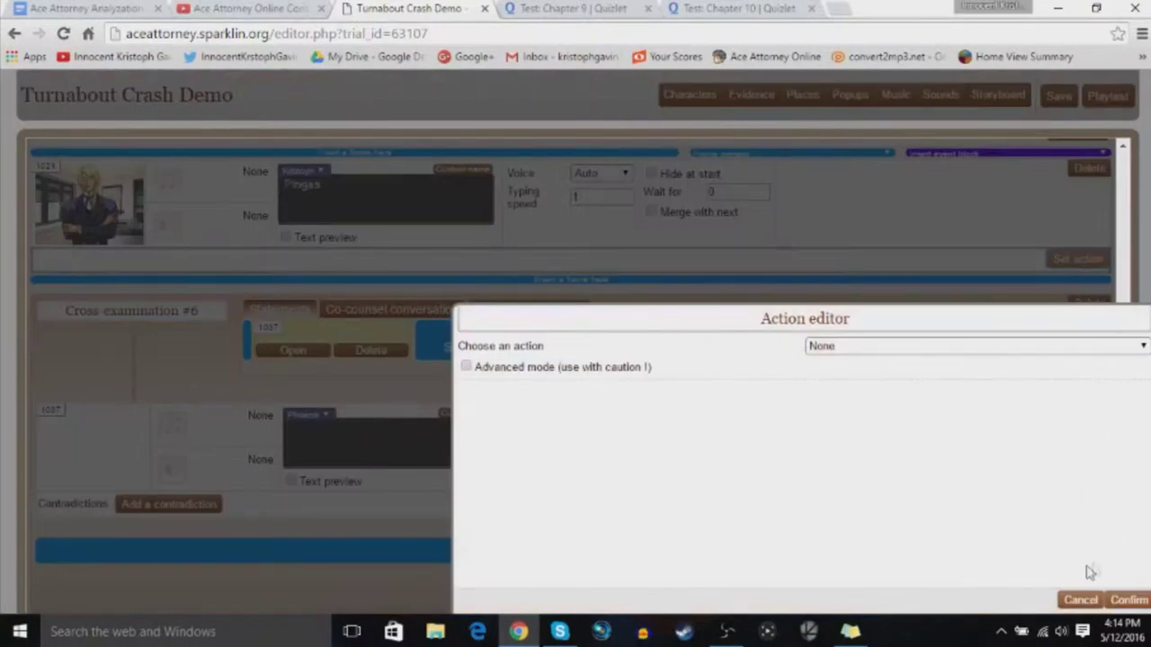
left_click(1081, 600)
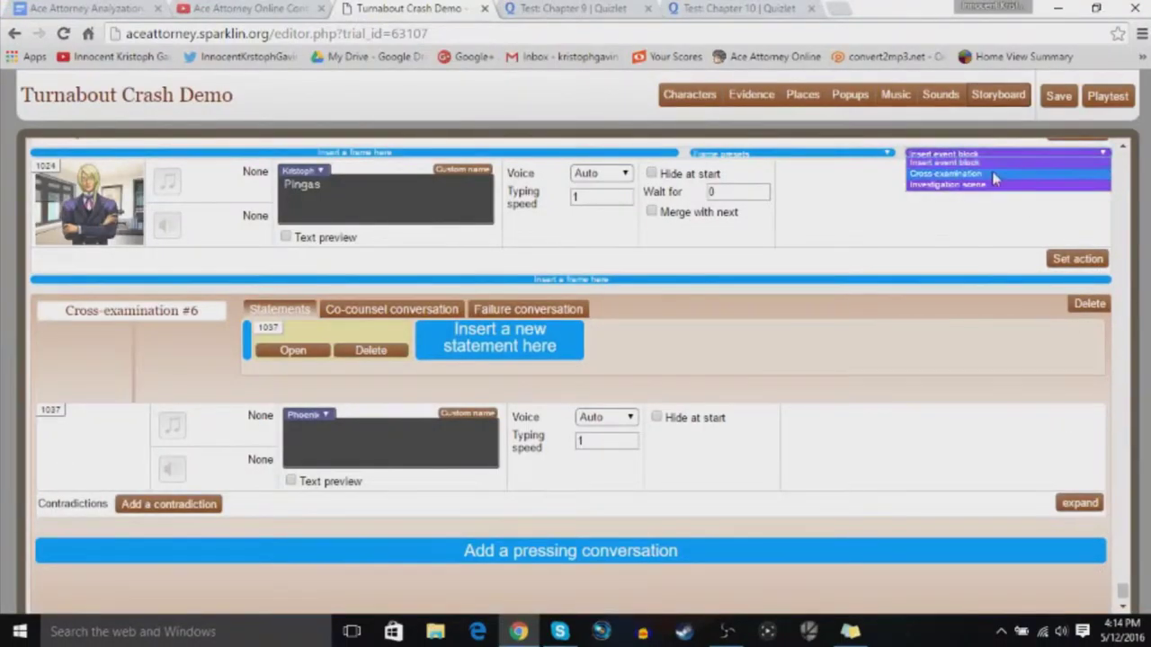
Add a pressing conversation to the first statement and insert two more frames in it
scroll(266, 365, "down", 2)
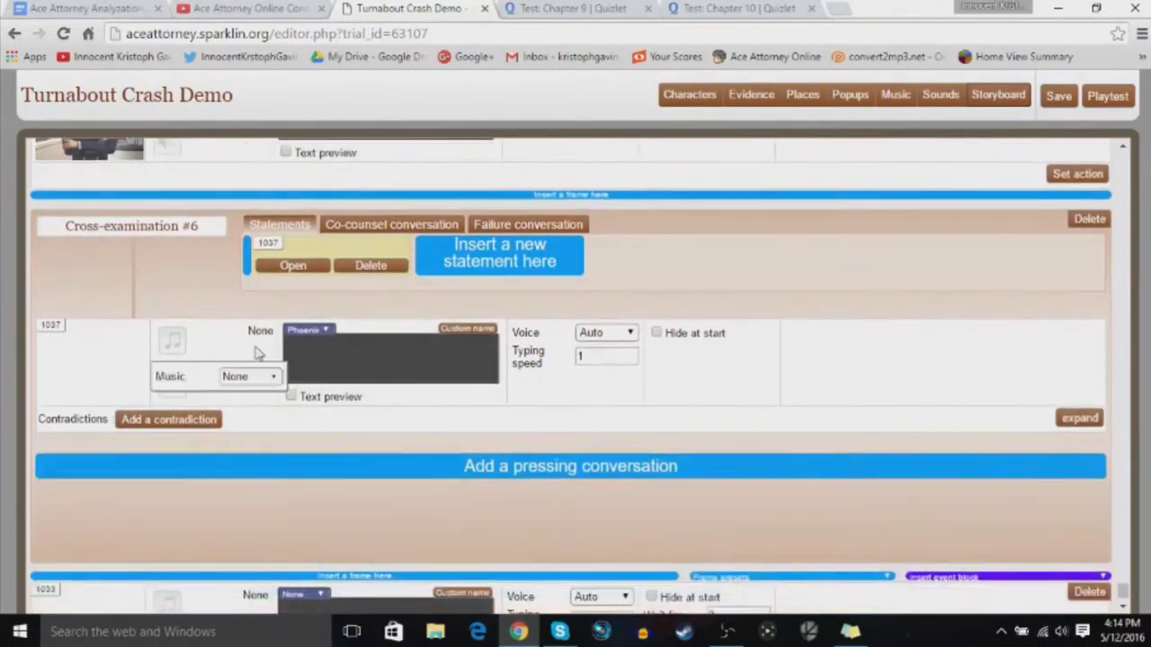
left_click(523, 484)
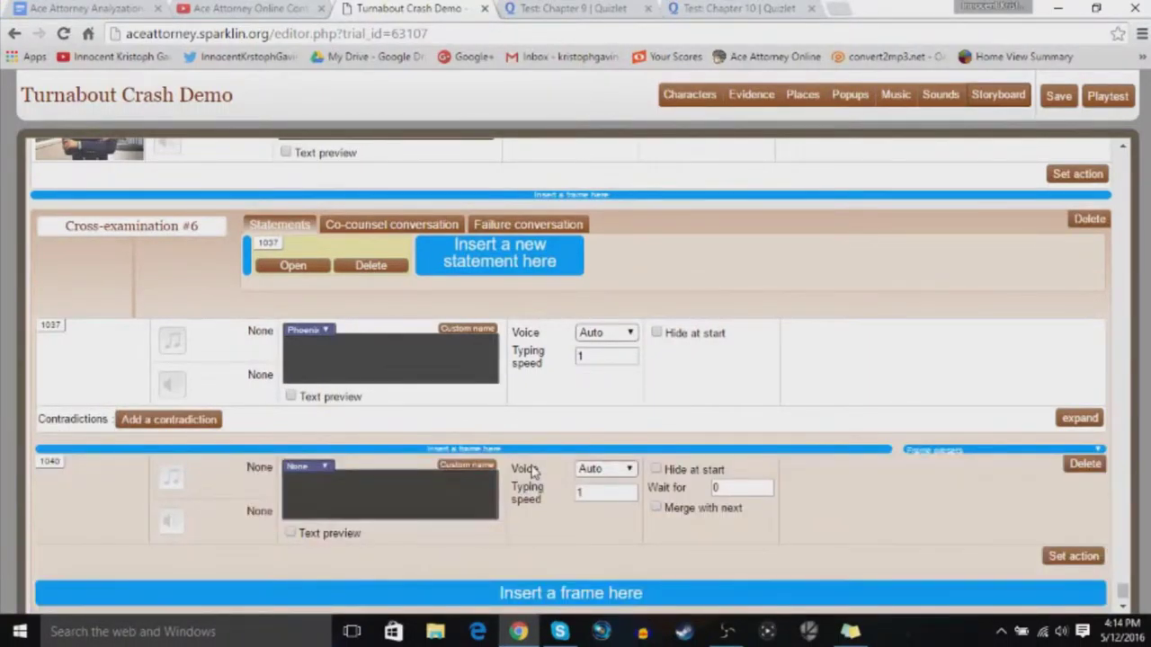
scroll(557, 469, "down", 2)
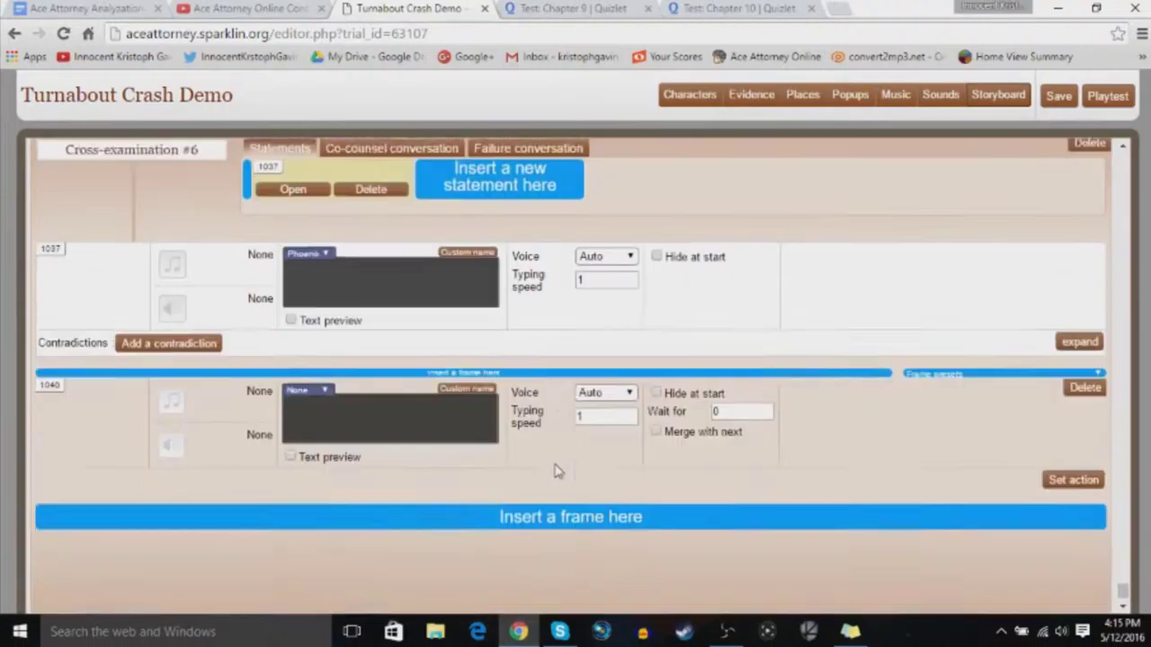
left_click(580, 505)
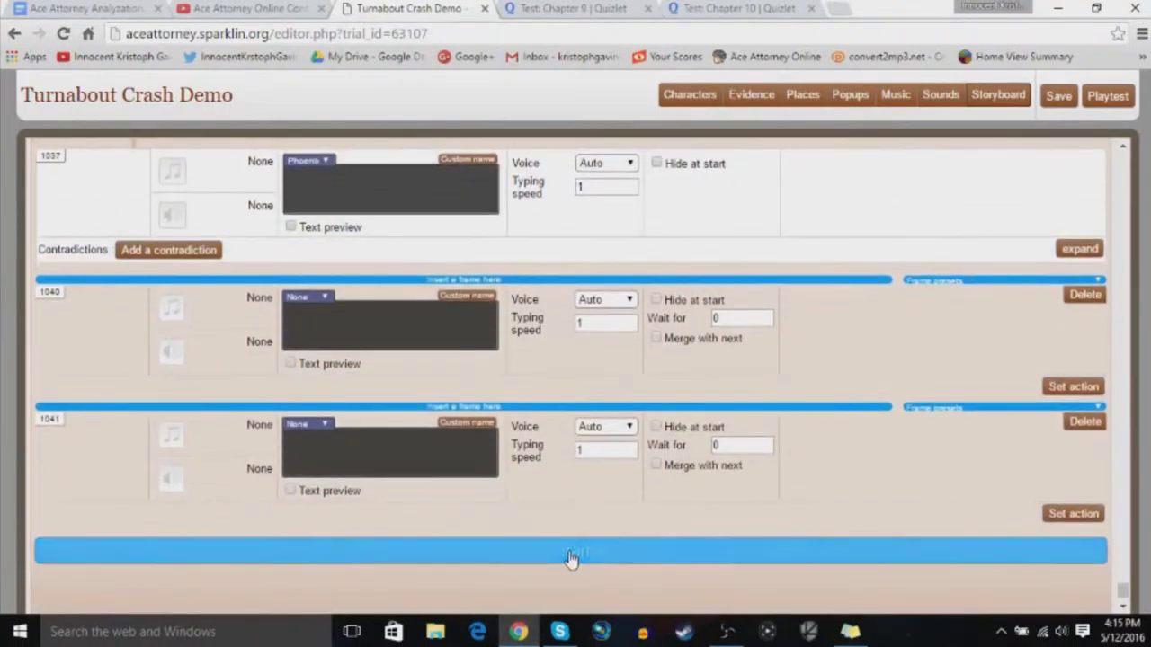
left_click(570, 555)
Insert two more statements in Cross-examination #6 after the first, and reopen statement 1037
scroll(570, 555, "up", 1)
mouse_move(124, 303)
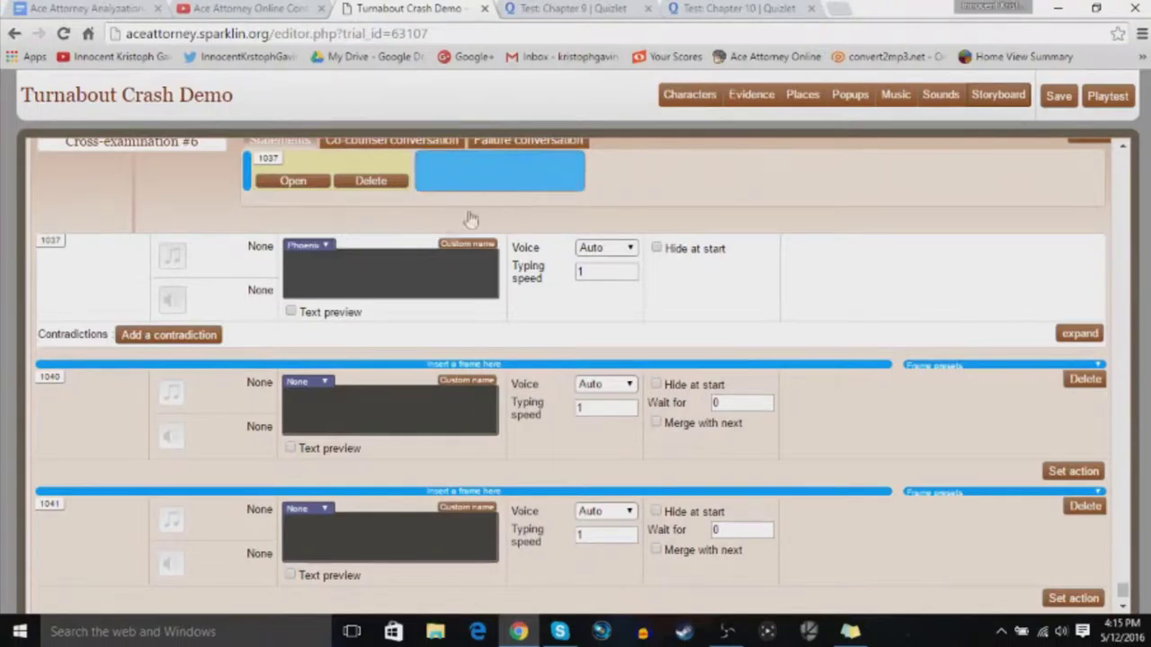
left_click(566, 180)
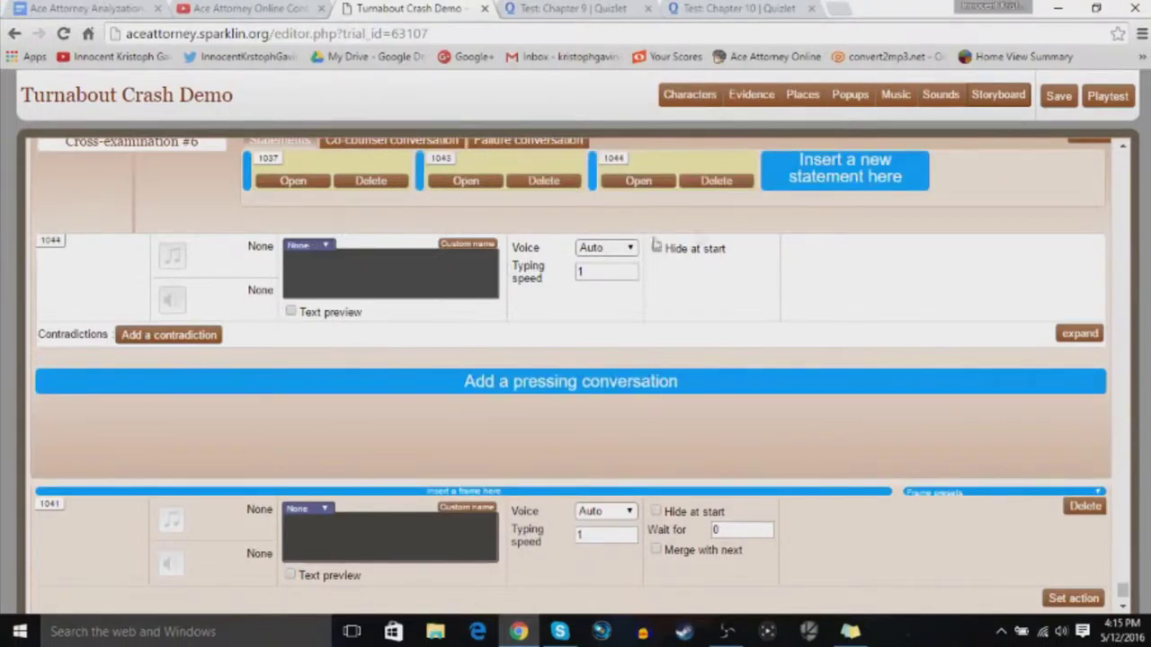
left_click(593, 399)
scroll(804, 453, "up", 3)
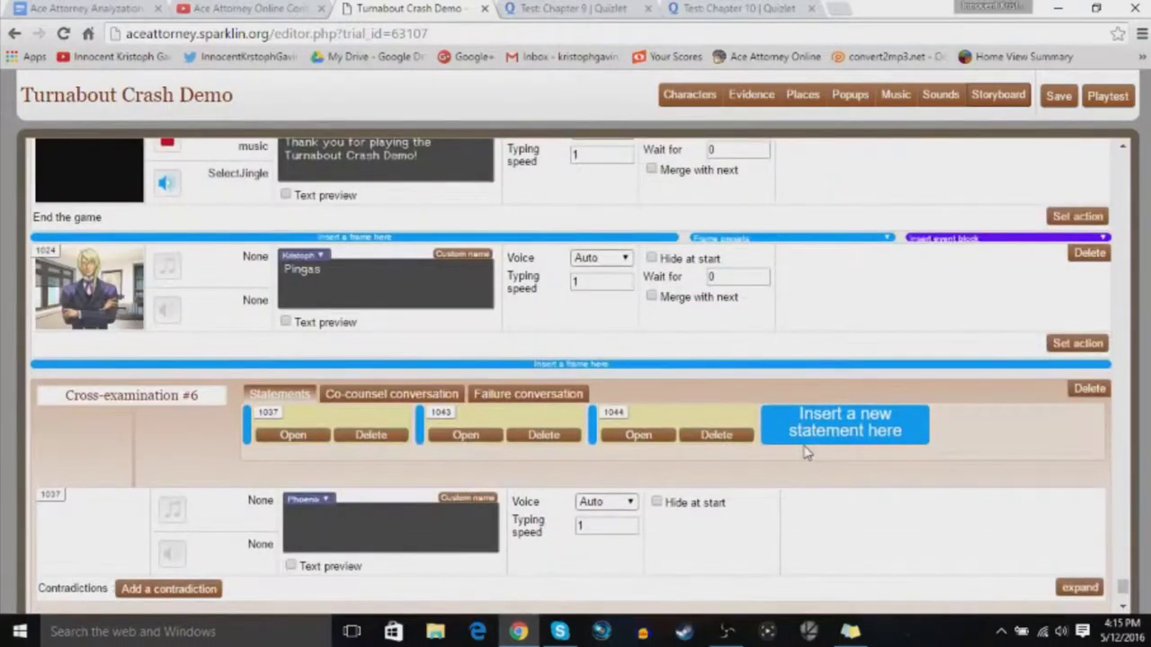
Look through Cross-examination #6 and the storyboard frames that precede it
scroll(804, 452, "down", 5)
scroll(804, 453, "up", 3)
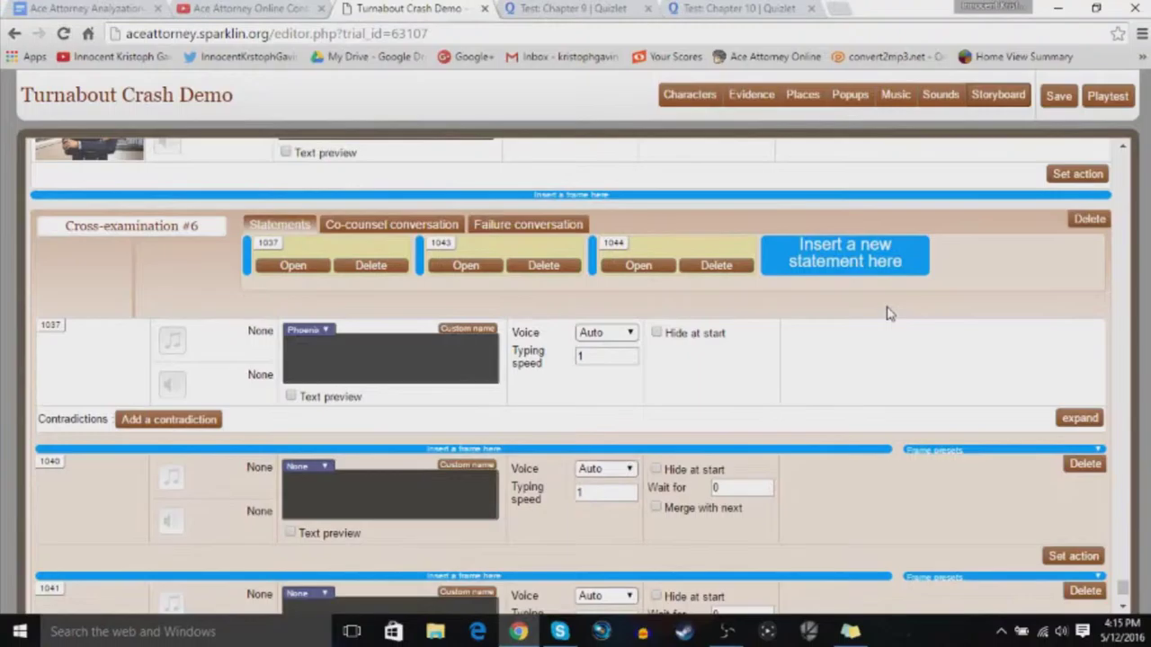
scroll(887, 313, "up", 4)
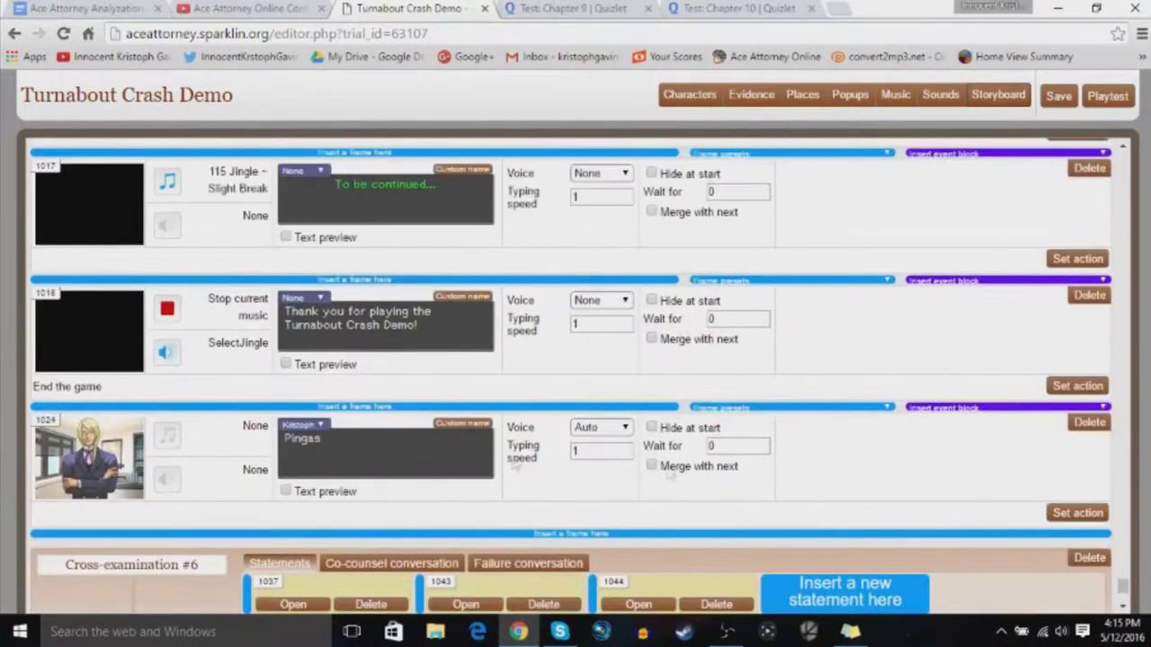
scroll(632, 333, "up", 2)
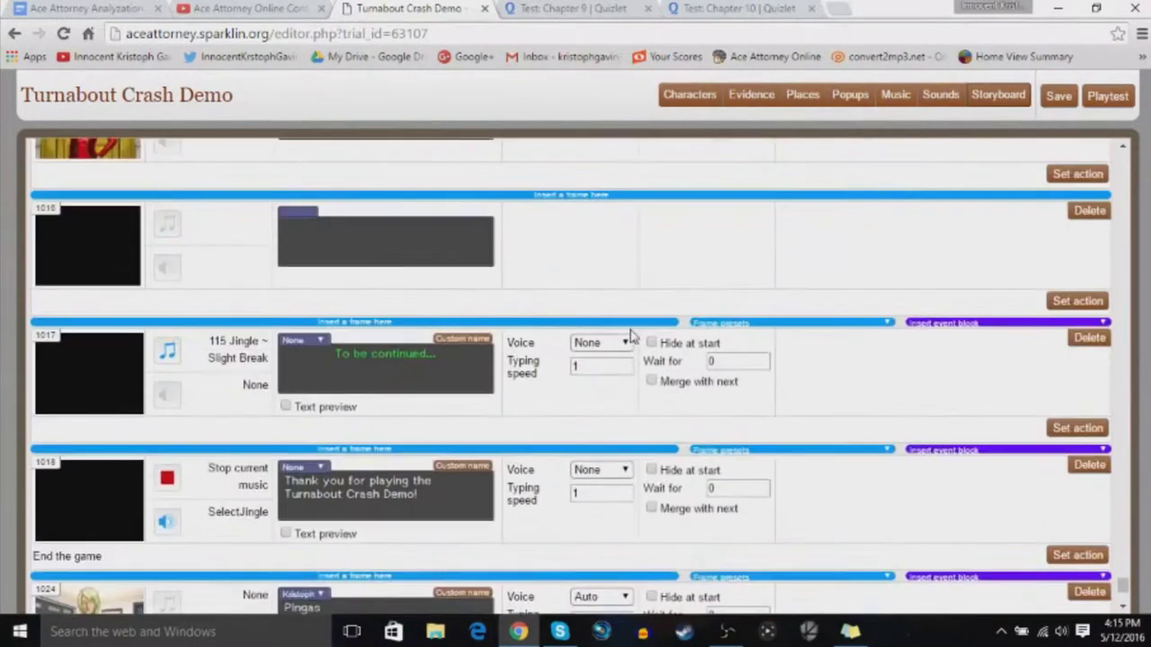
scroll(632, 333, "up", 1)
scroll(633, 333, "up", 4)
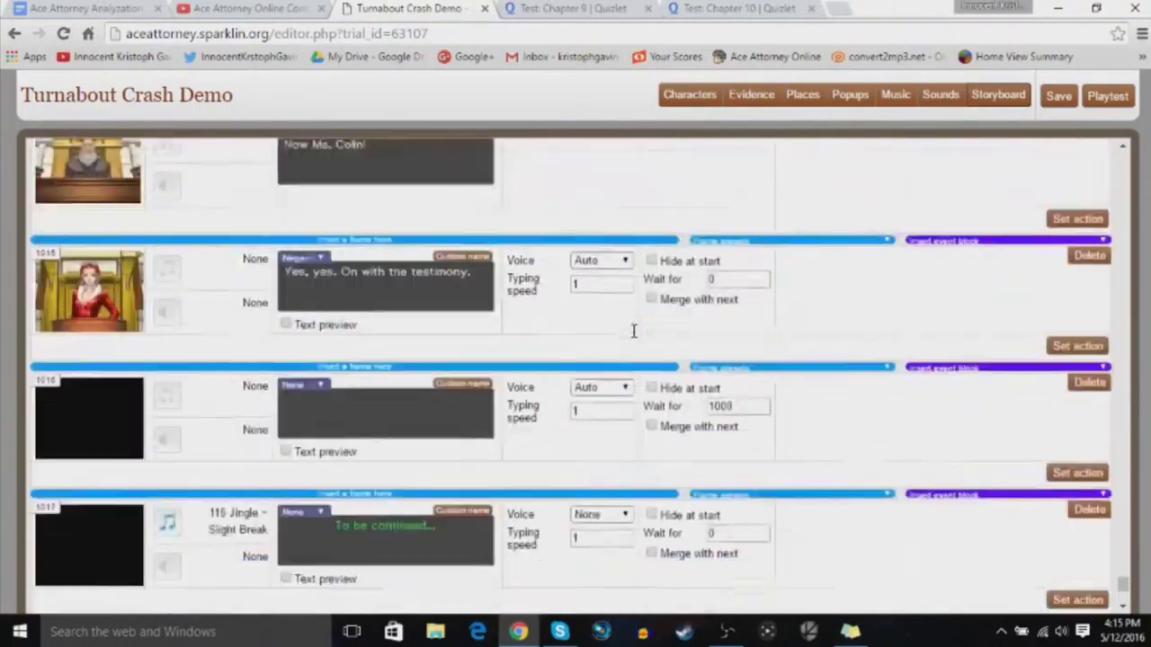
scroll(562, 252, "up", 15)
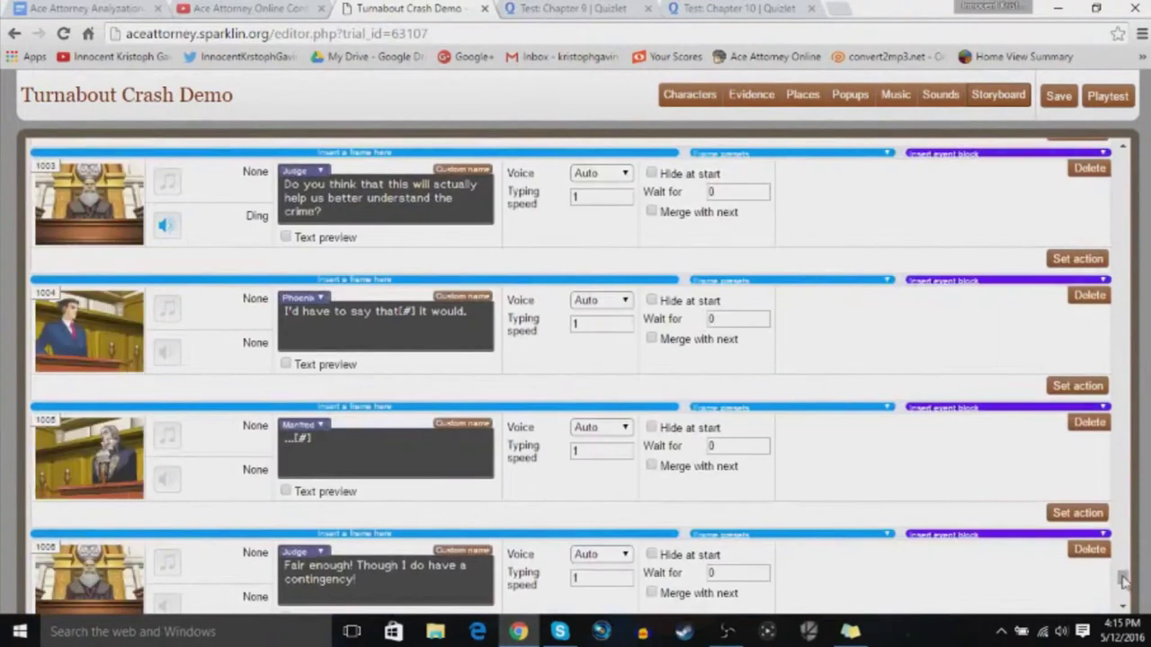
left_click_drag(1124, 580, 1084, 579)
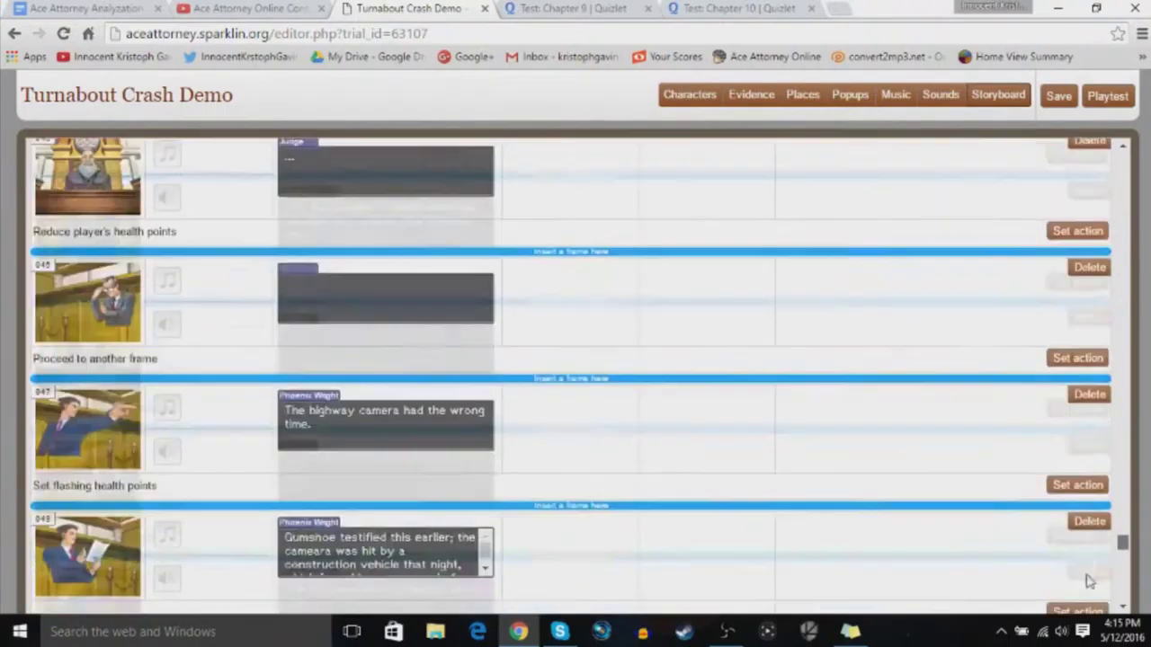
left_click(1071, 258)
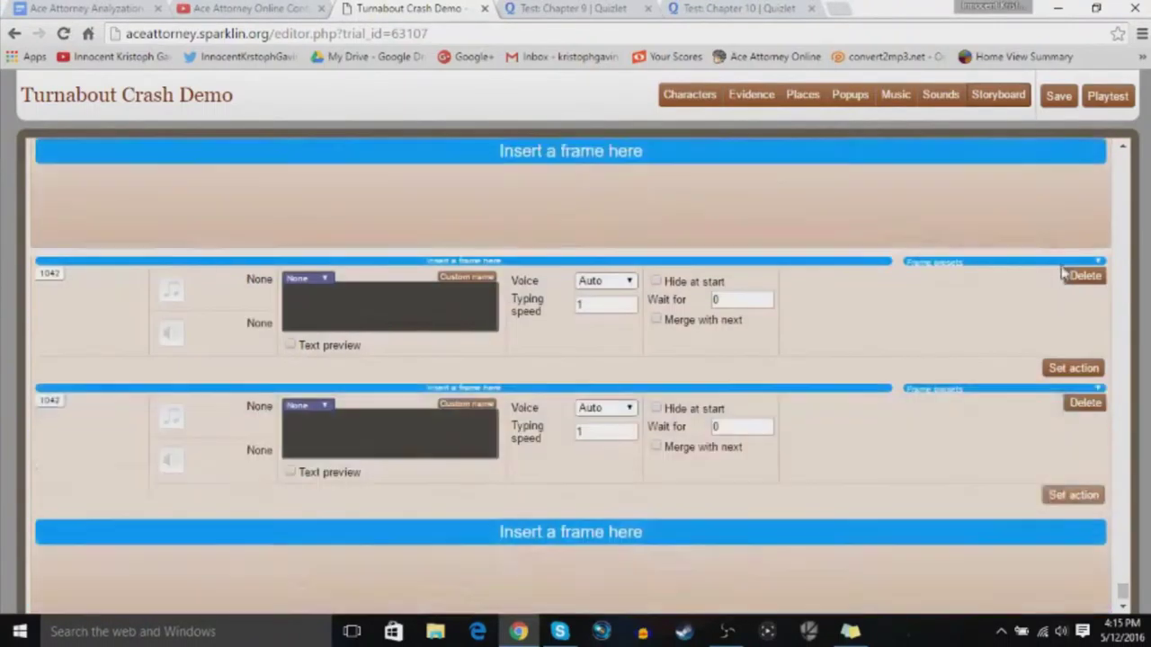
Delete the whole of Cross-examination #6 from the storyboard
scroll(1100, 174, "up", 1)
scroll(1090, 354, "up", 1)
scroll(1101, 268, "up", 1)
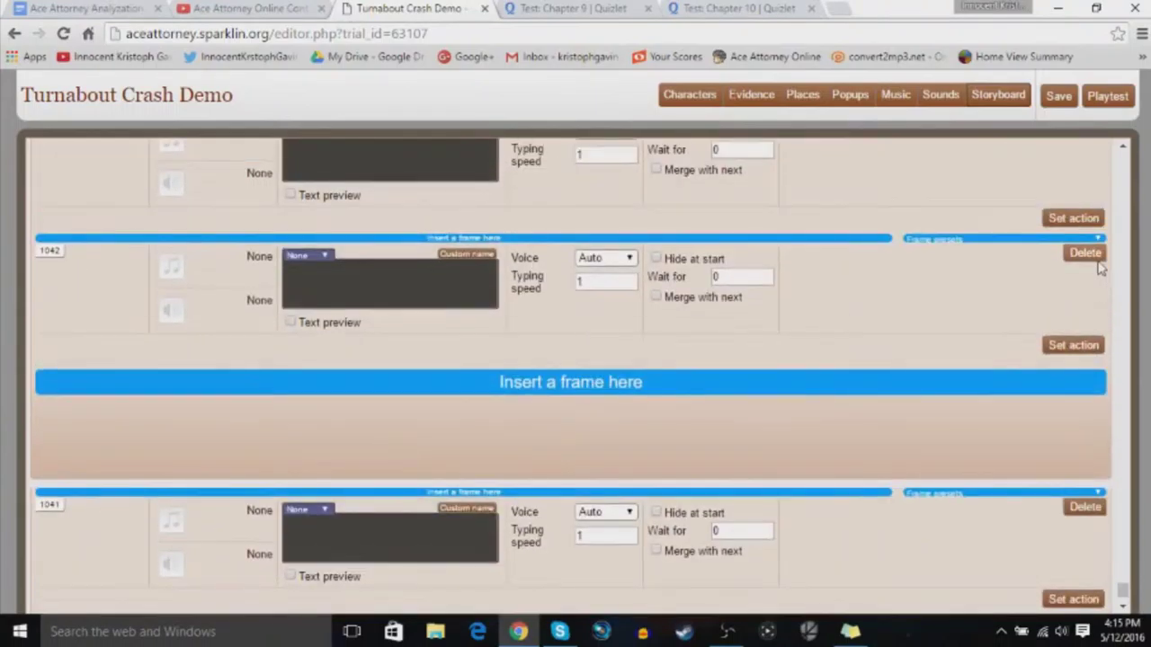
scroll(1090, 257, "up", 3)
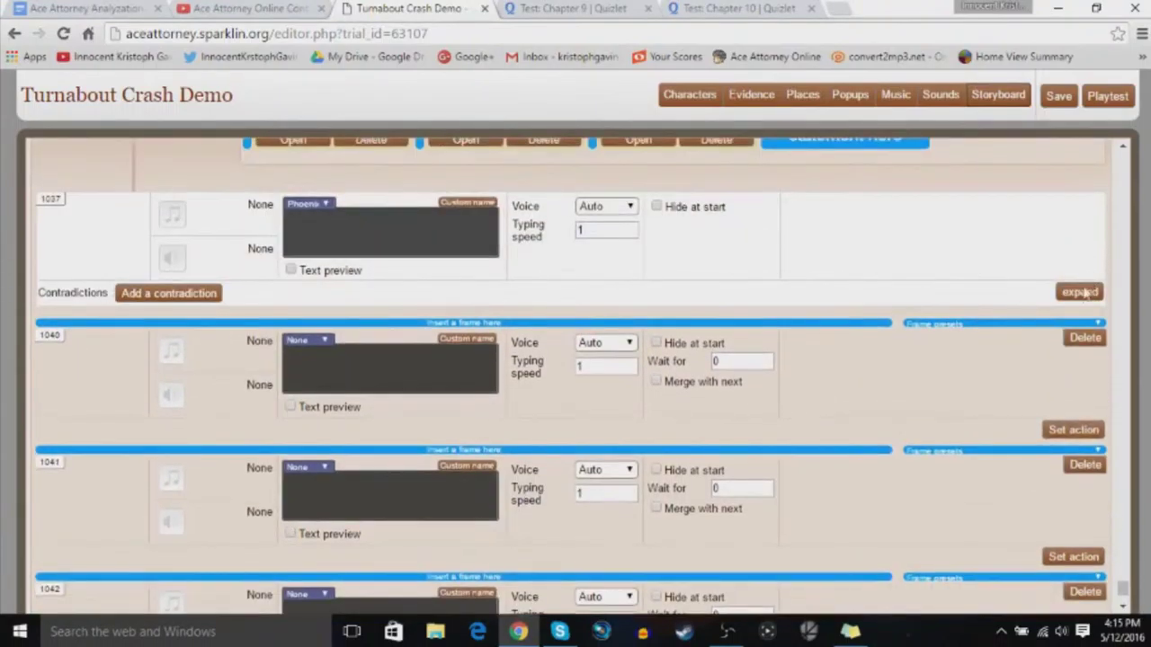
scroll(1085, 299, "up", 1)
left_click(1088, 178)
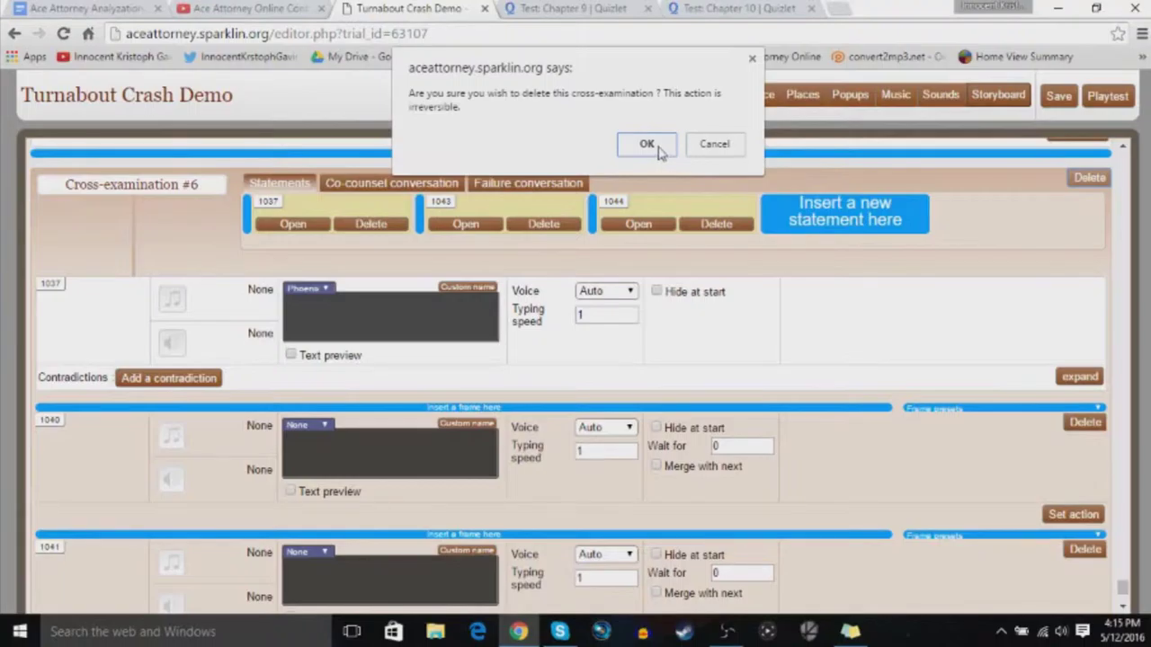
left_click(646, 145)
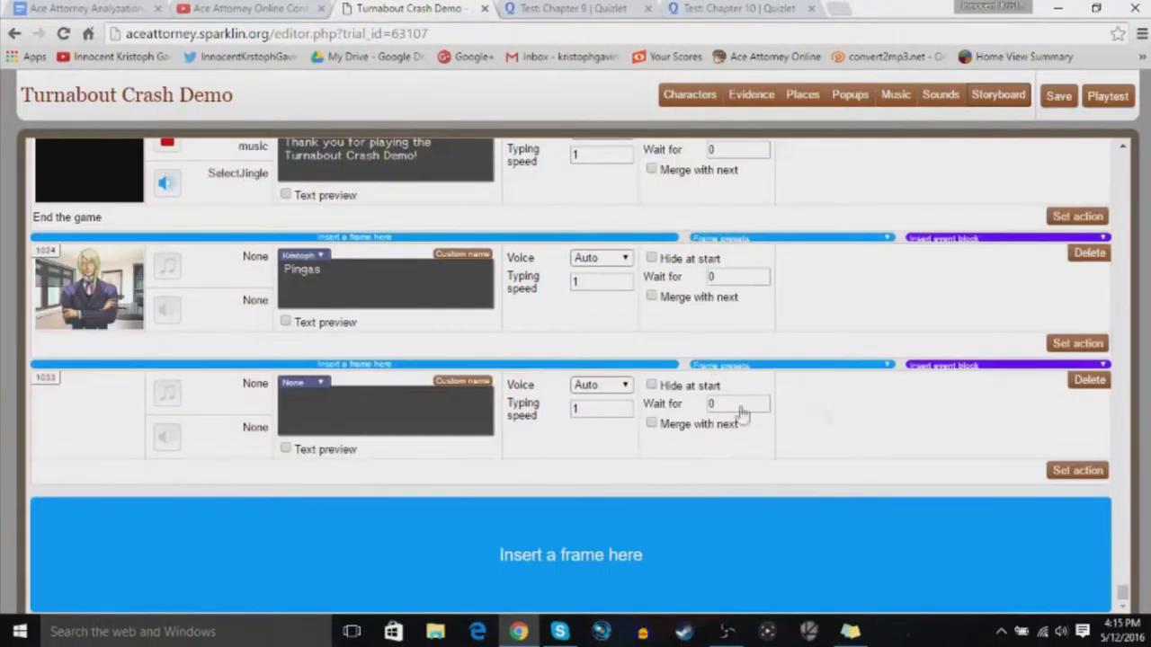
Find the earlier witness testimony titled "Retrieved evidence" in the storyboard
scroll(810, 389, "up", 20)
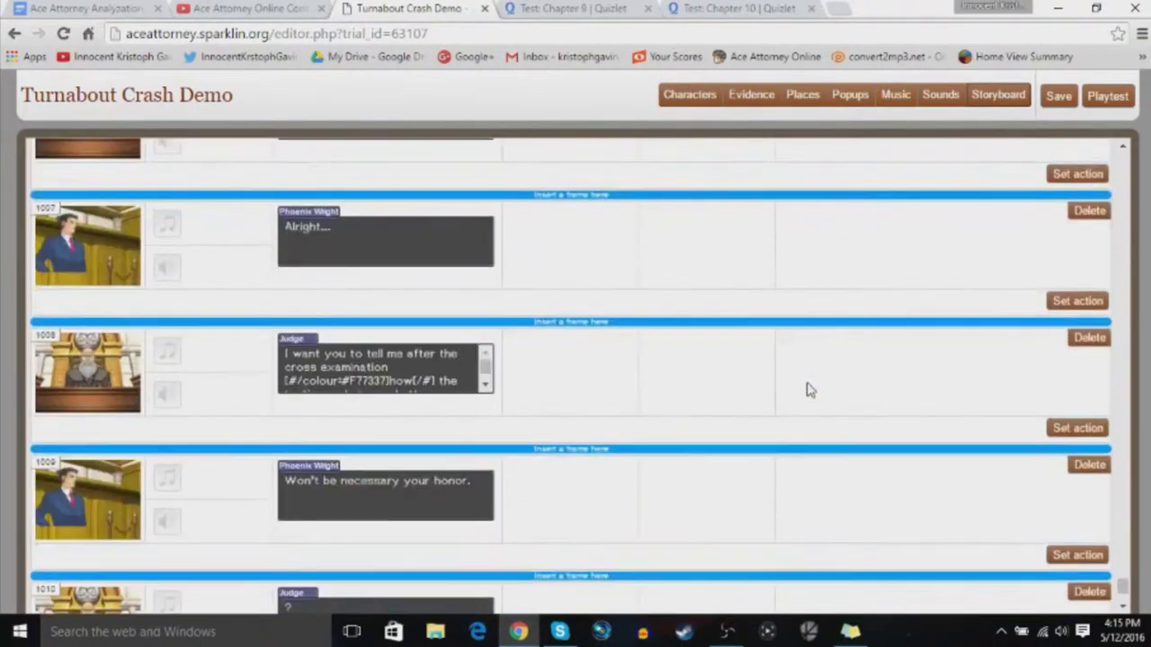
scroll(804, 389, "up", 20)
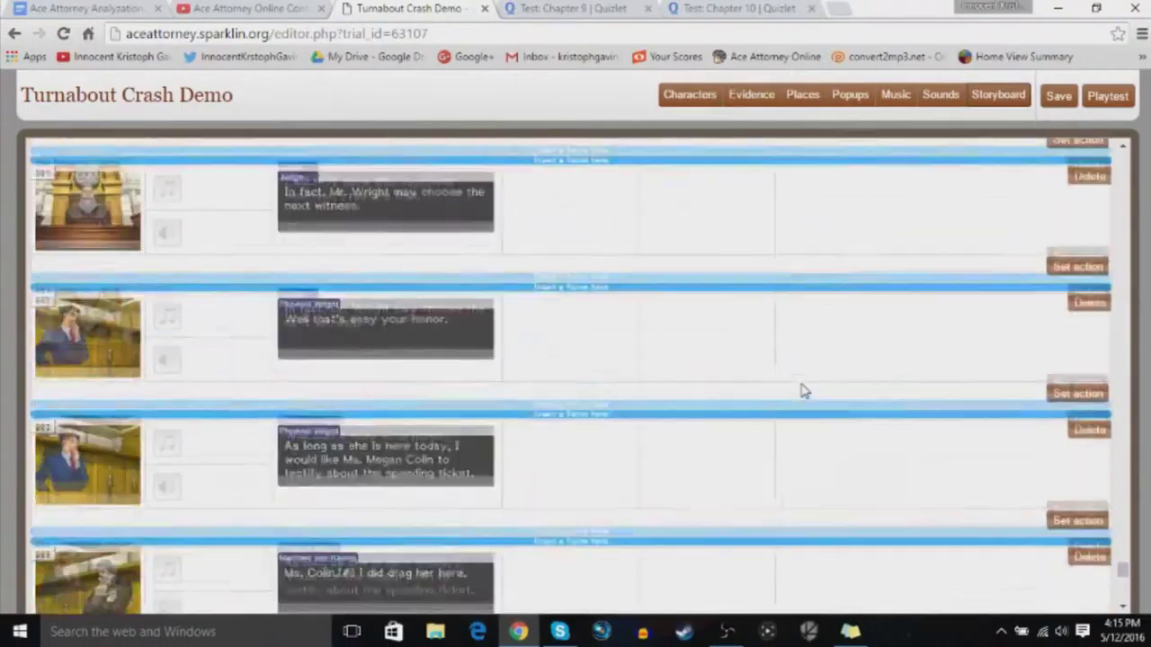
scroll(803, 389, "up", 20)
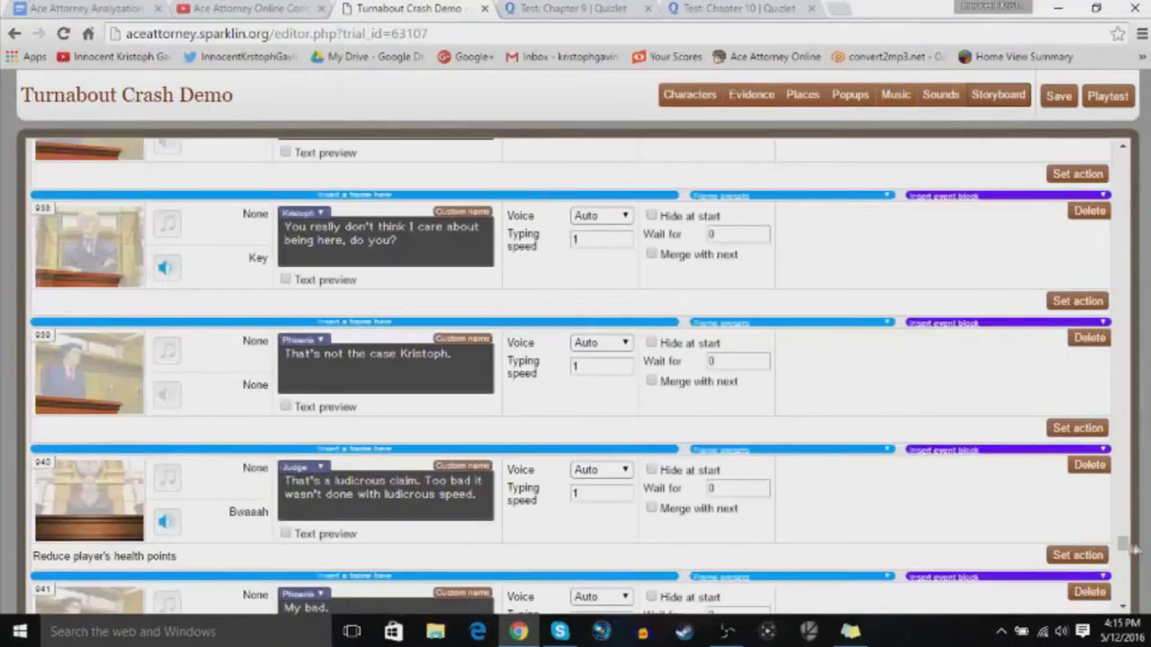
left_click_drag(1123, 542, 1130, 262)
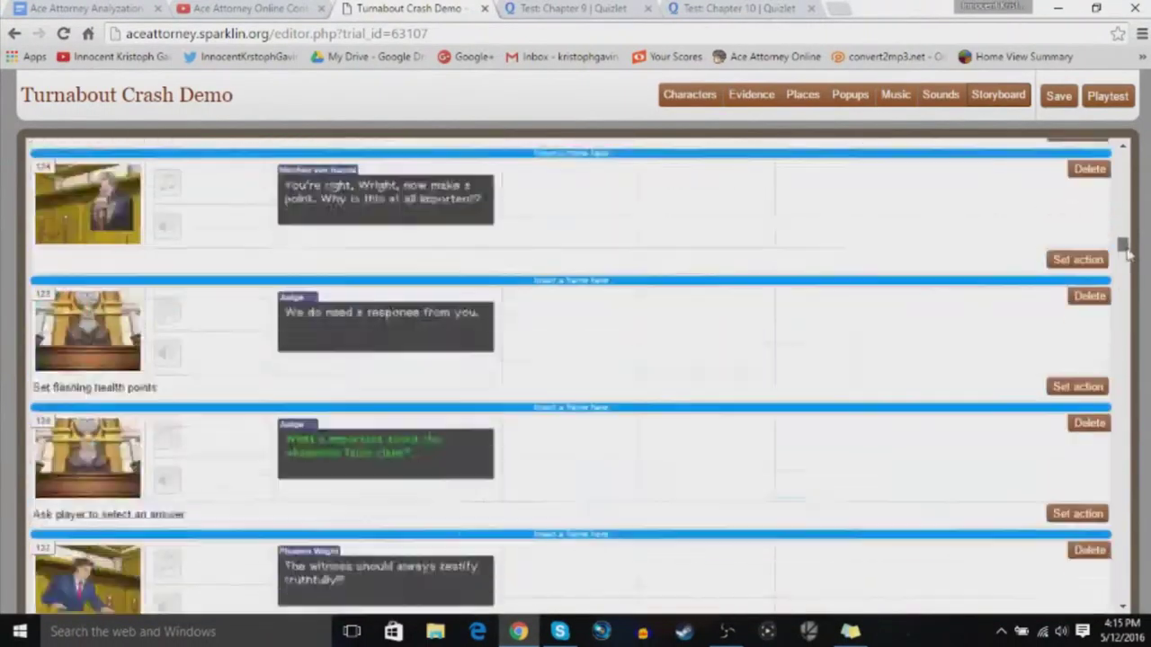
scroll(745, 304, "down", 10)
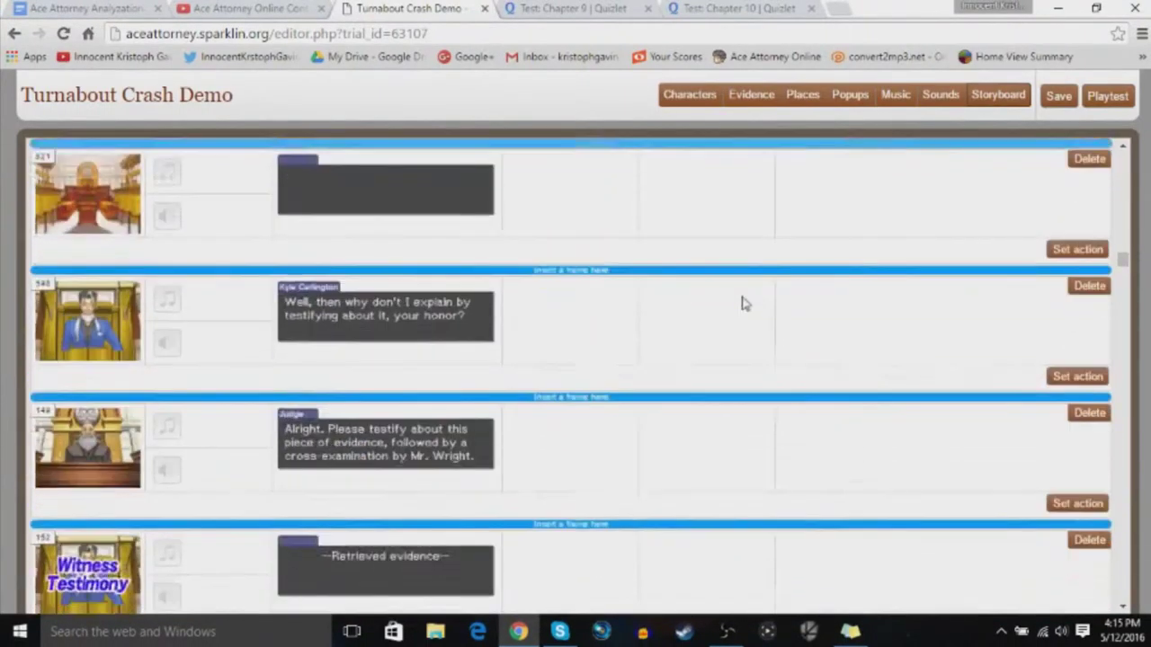
scroll(735, 306, "up", 4)
scroll(735, 306, "up", 5)
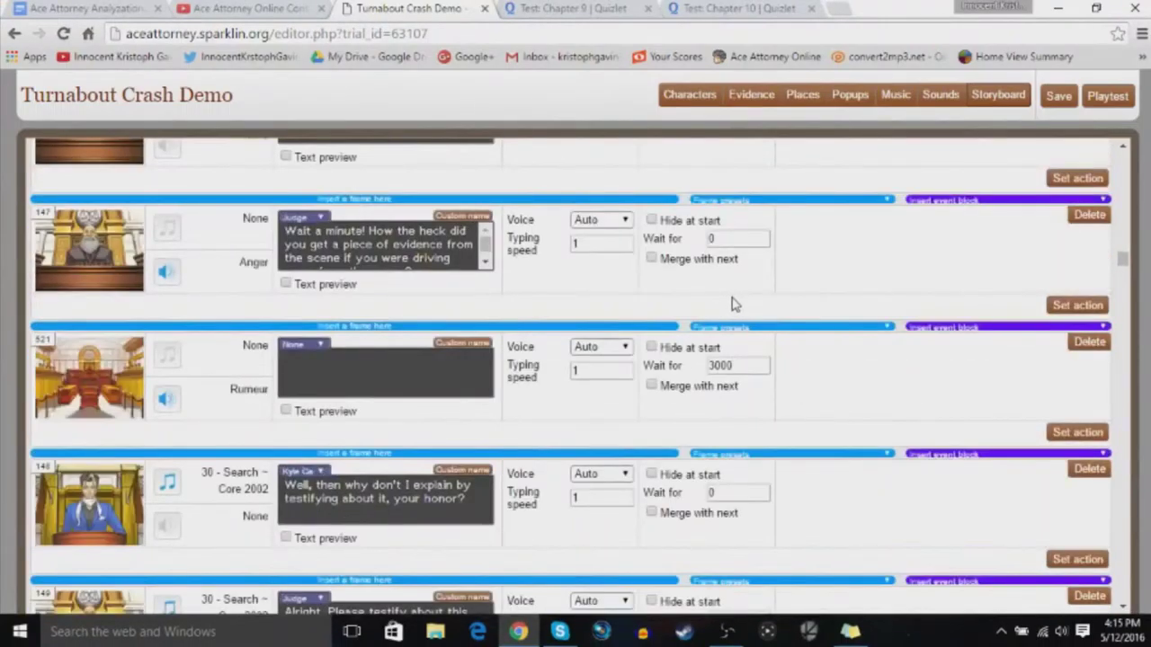
scroll(733, 304, "down", 5)
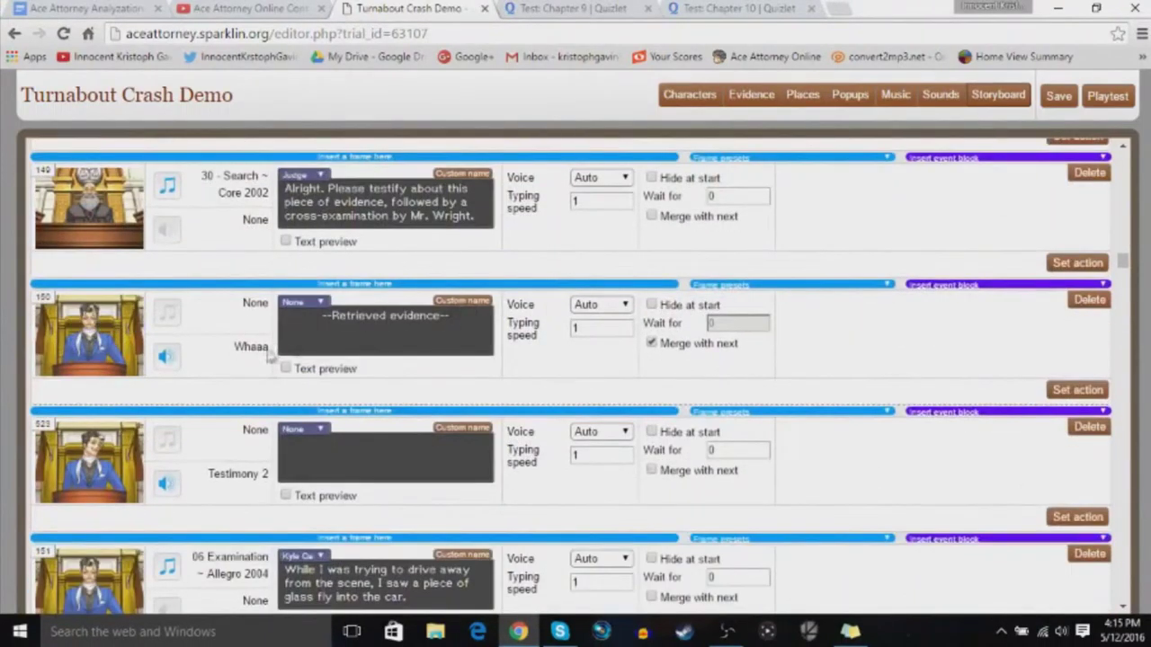
Examine the "Retrieved evidence" testimony's title frames with their animation and sounds, and the statement frames that follow
mouse_move(110, 357)
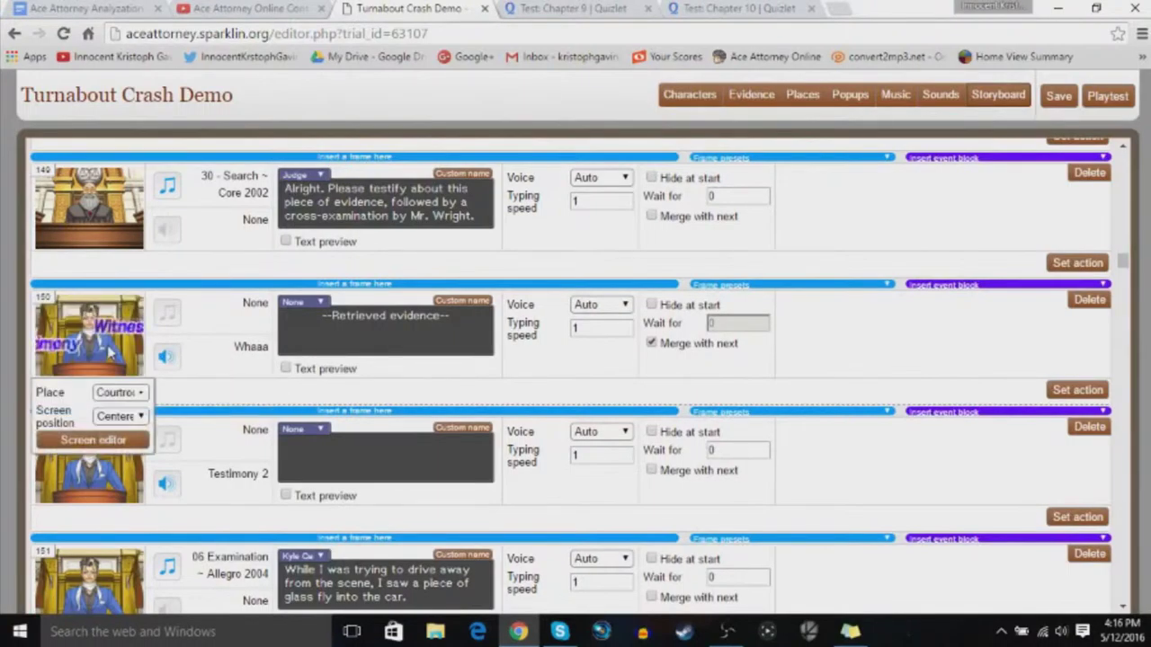
scroll(345, 388, "down", 3)
mouse_move(225, 334)
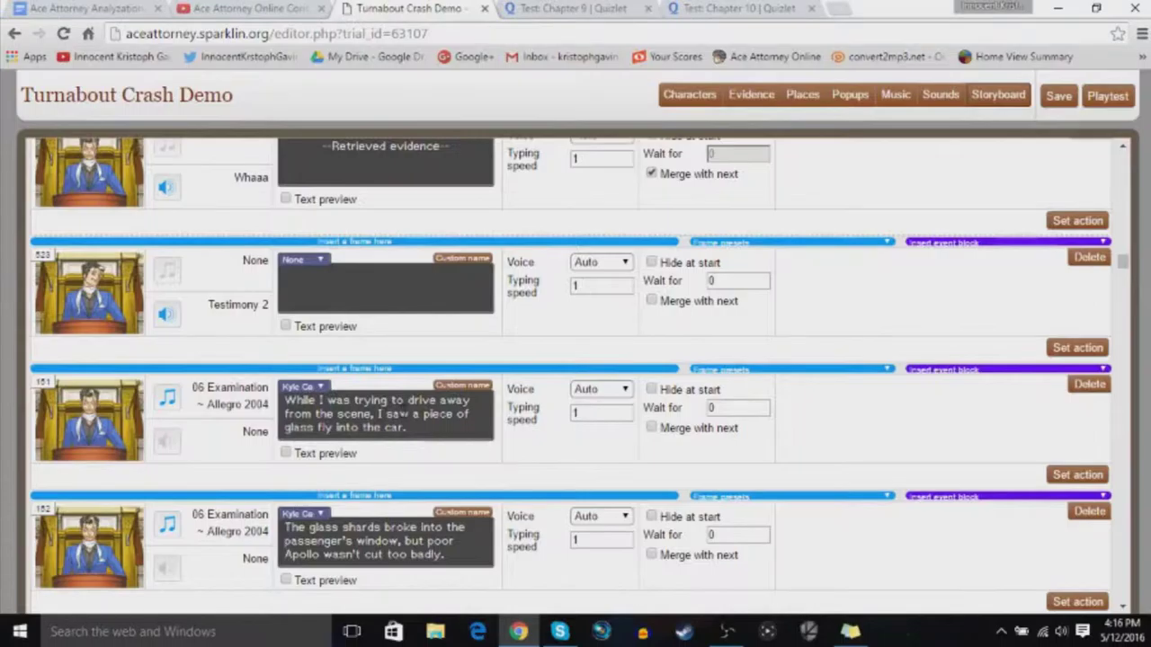
scroll(389, 310, "down", 6)
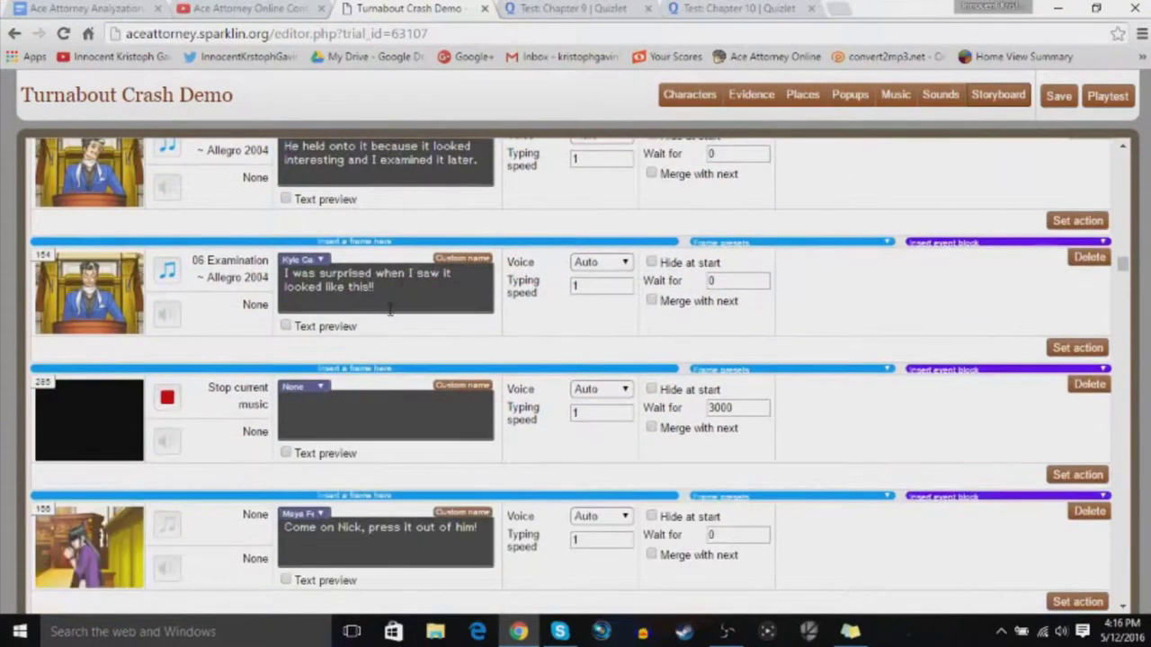
Find Cross-examination #2, which follows the "Retrieved Evidence" testimony in the storyboard
scroll(338, 410, "down", 3)
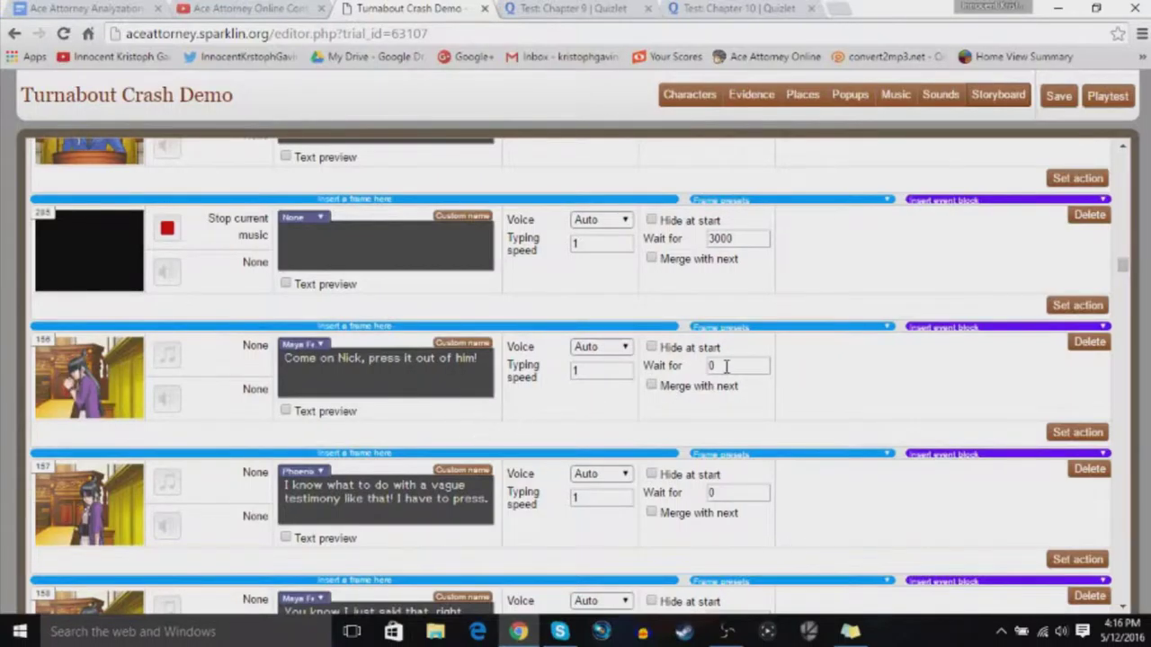
scroll(962, 335, "down", 5)
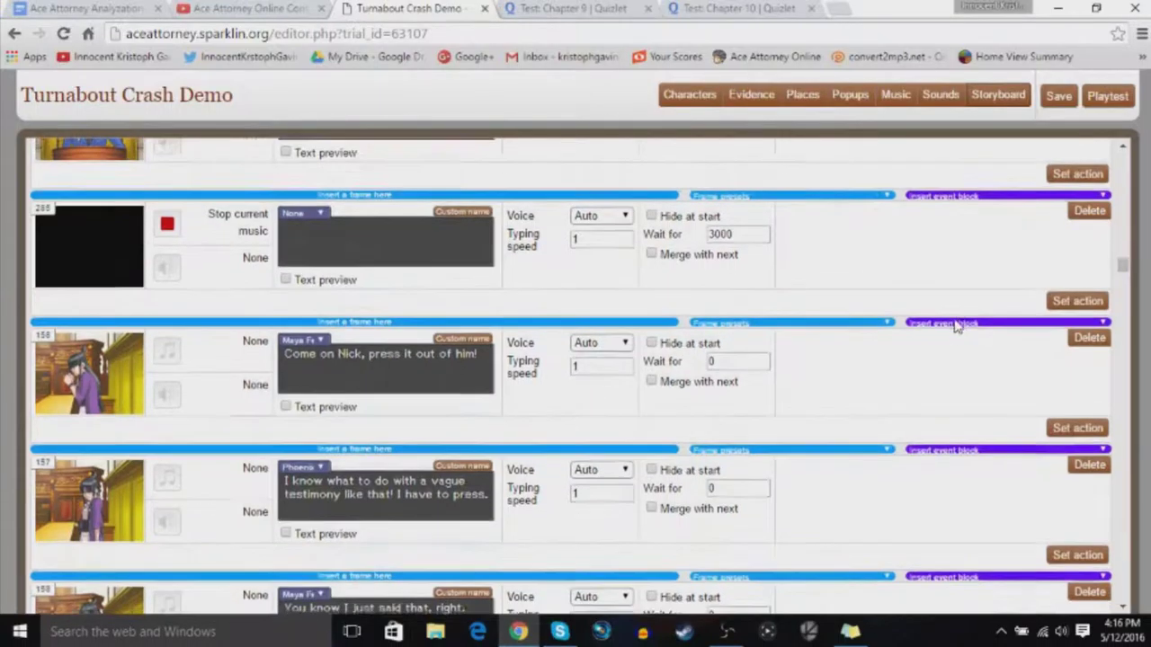
scroll(958, 331, "down", 4)
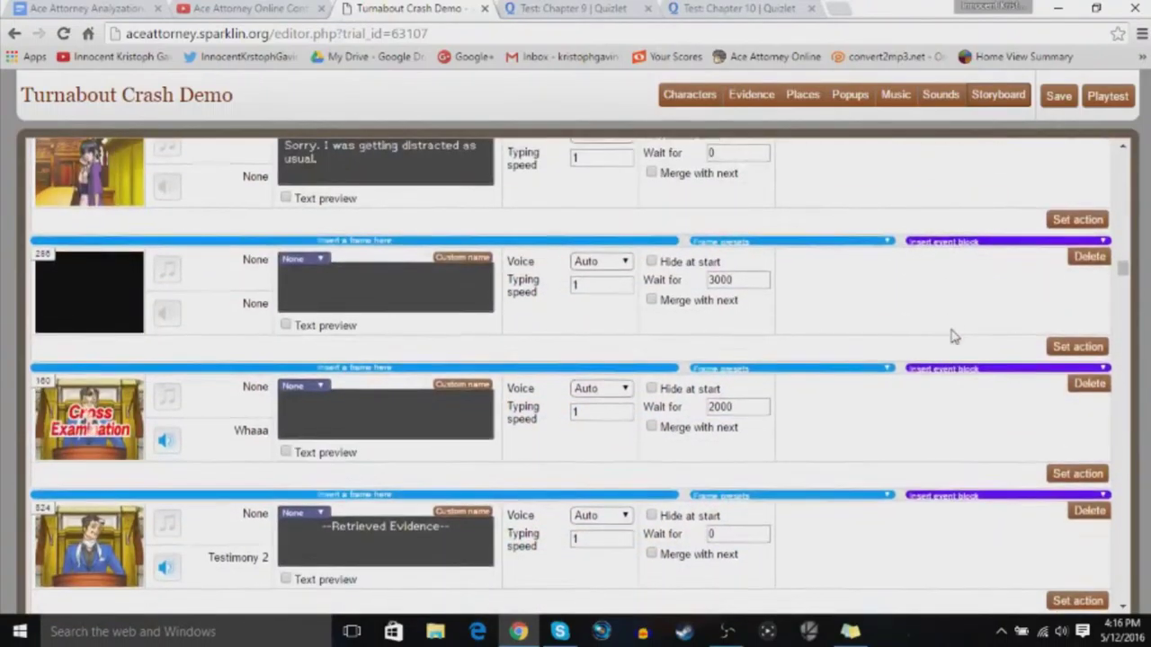
scroll(309, 296, "down", 2)
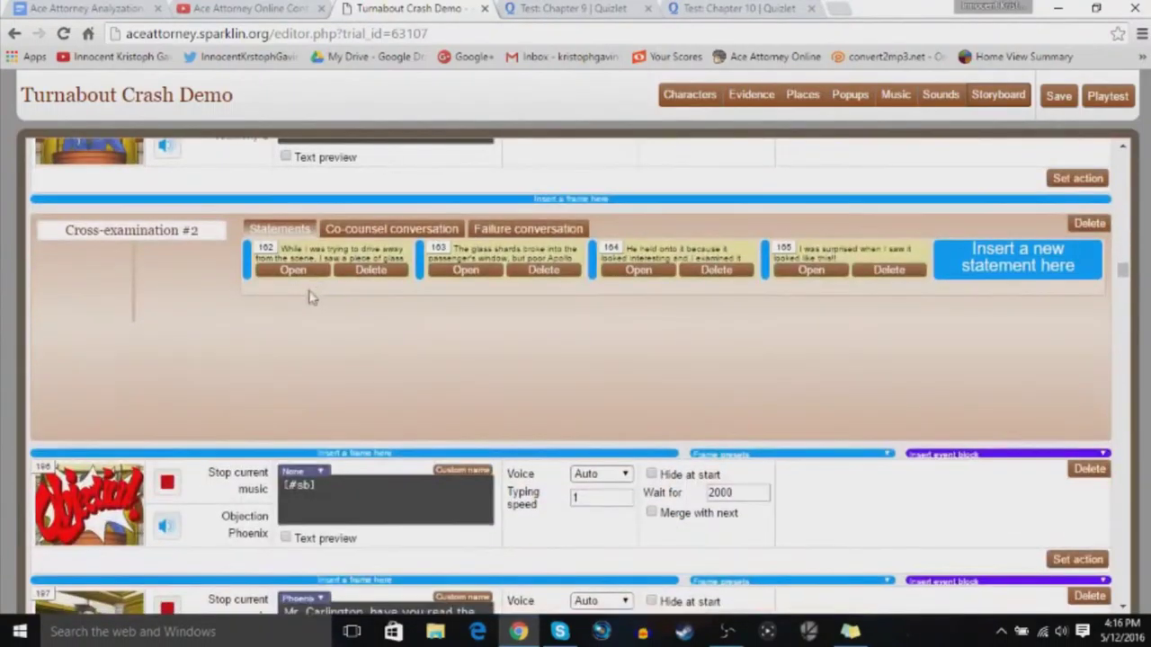
Open the first statement of Cross-examination #2 and examine its statement frame and music
left_click(314, 265)
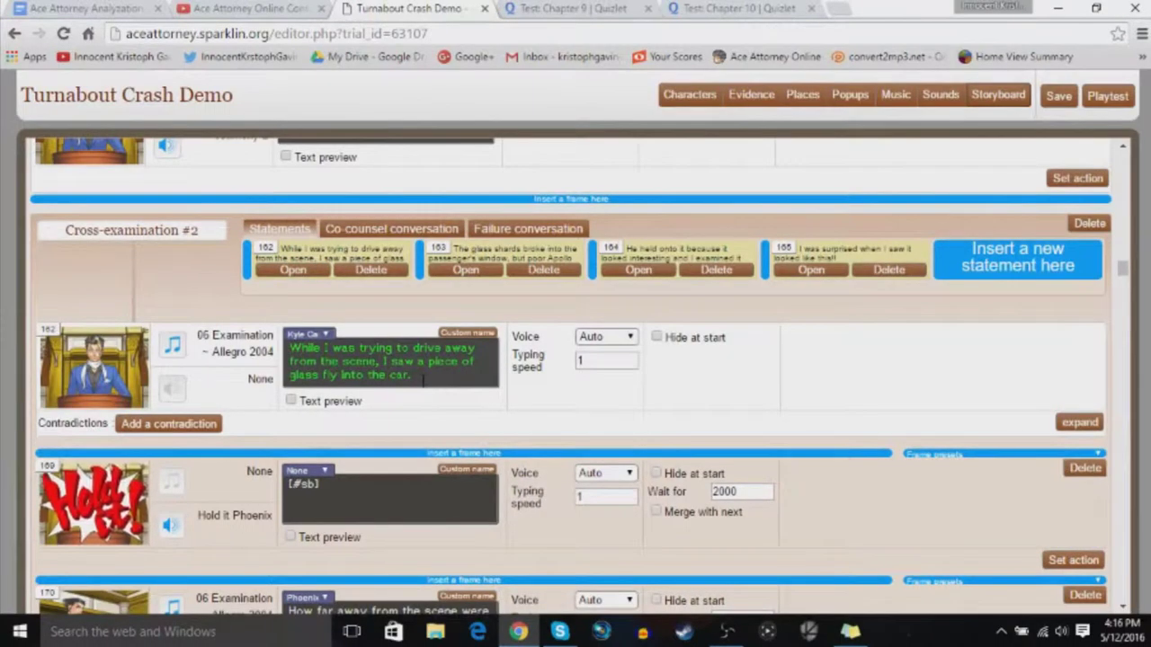
scroll(421, 376, "down", 1)
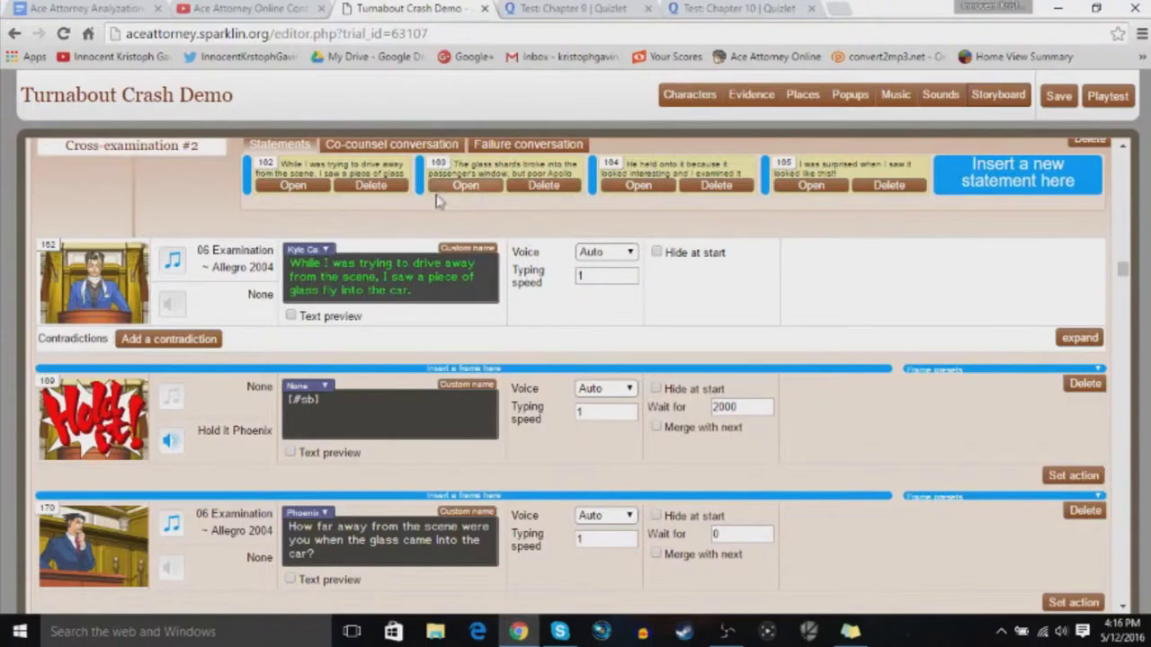
scroll(438, 207, "up", 1)
scroll(438, 207, "down", 1)
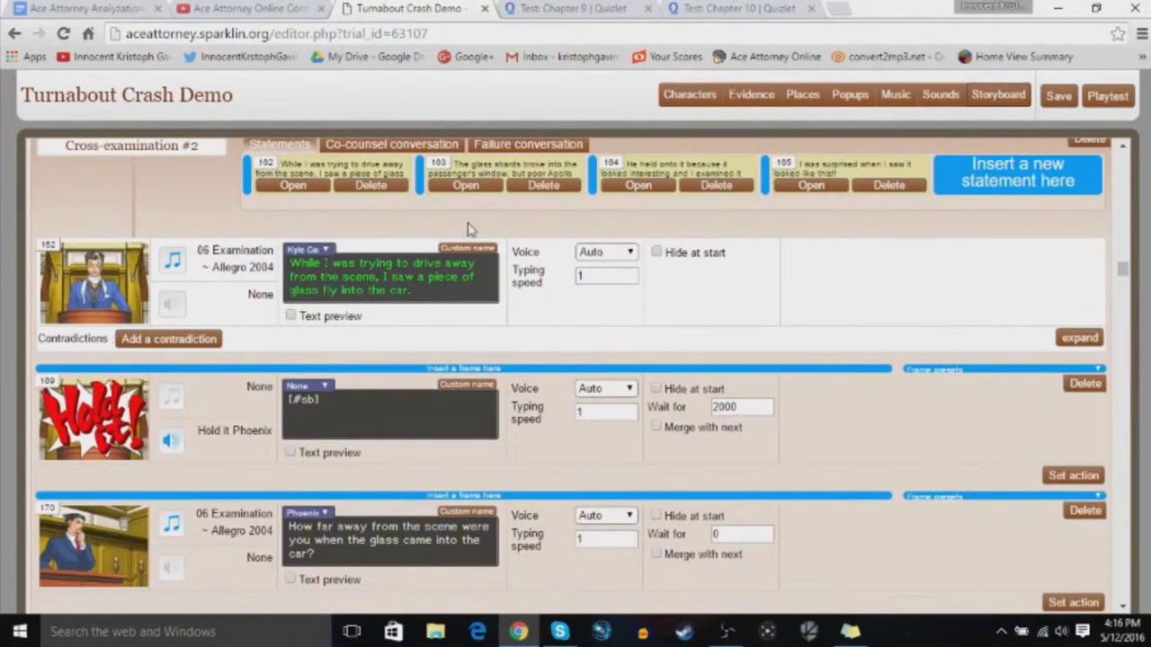
scroll(444, 297, "down", 1)
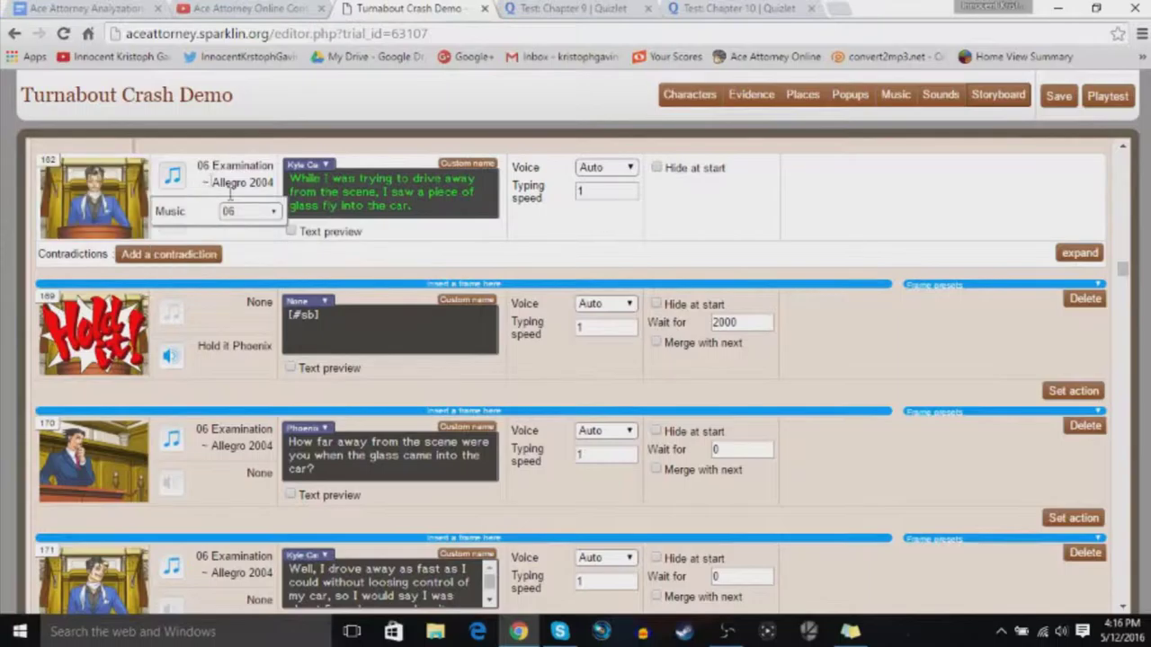
Open the screen editor for the first statement's "Hold it!" frame and add the character Kyle Carlington to the scene
mouse_move(261, 340)
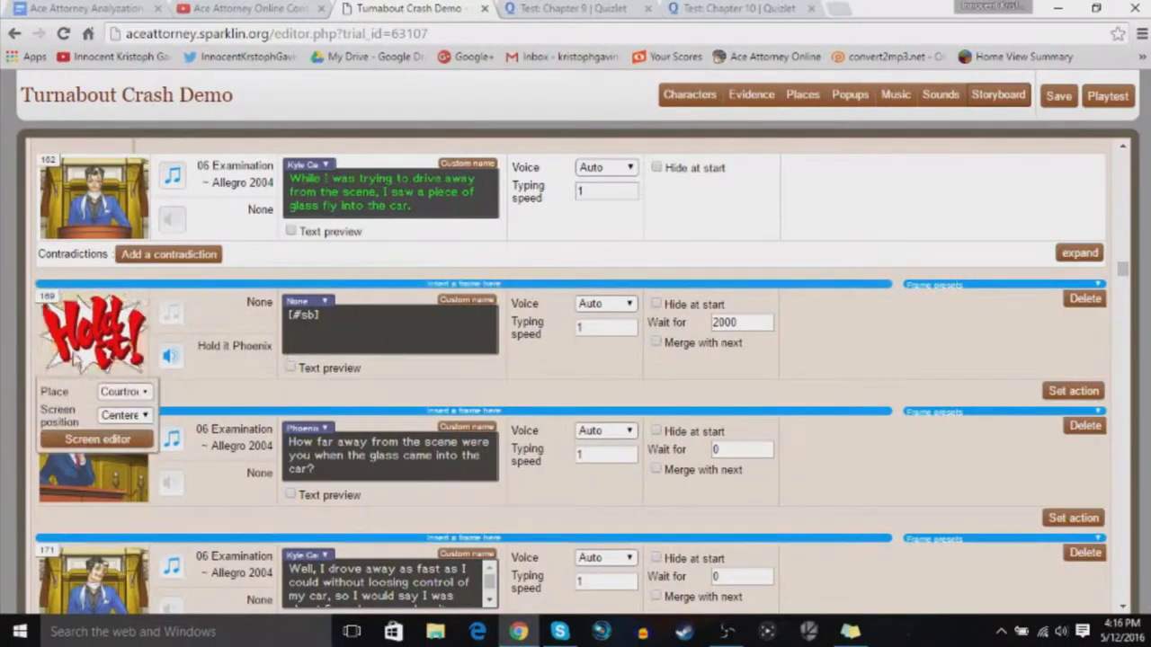
left_click(97, 439)
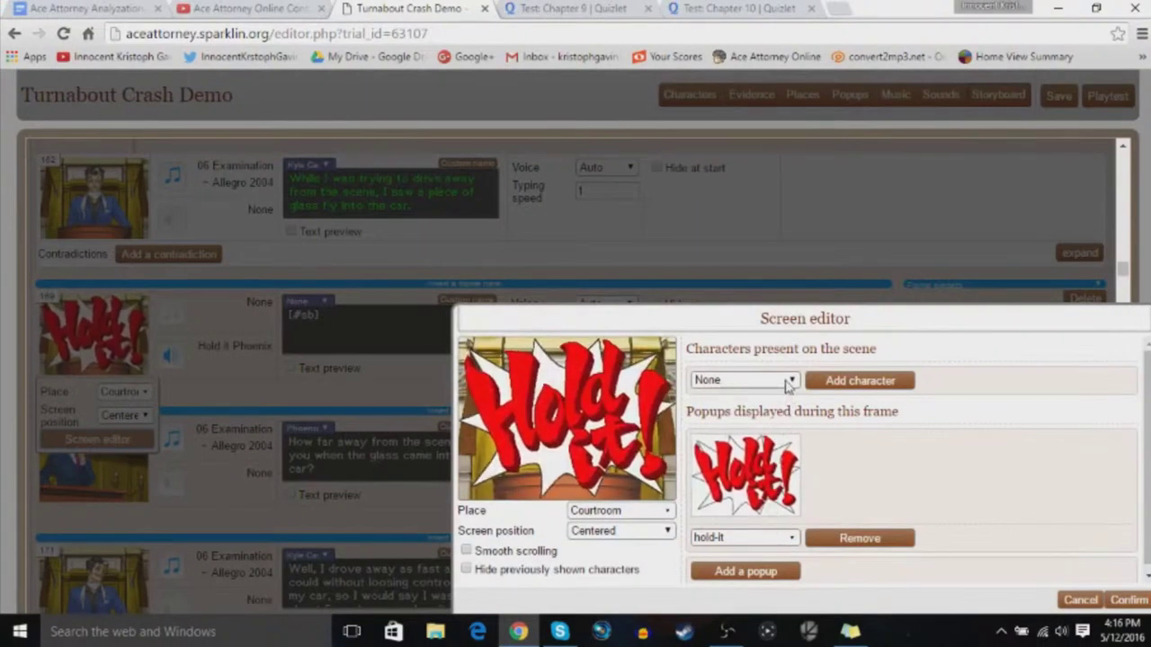
left_click(788, 381)
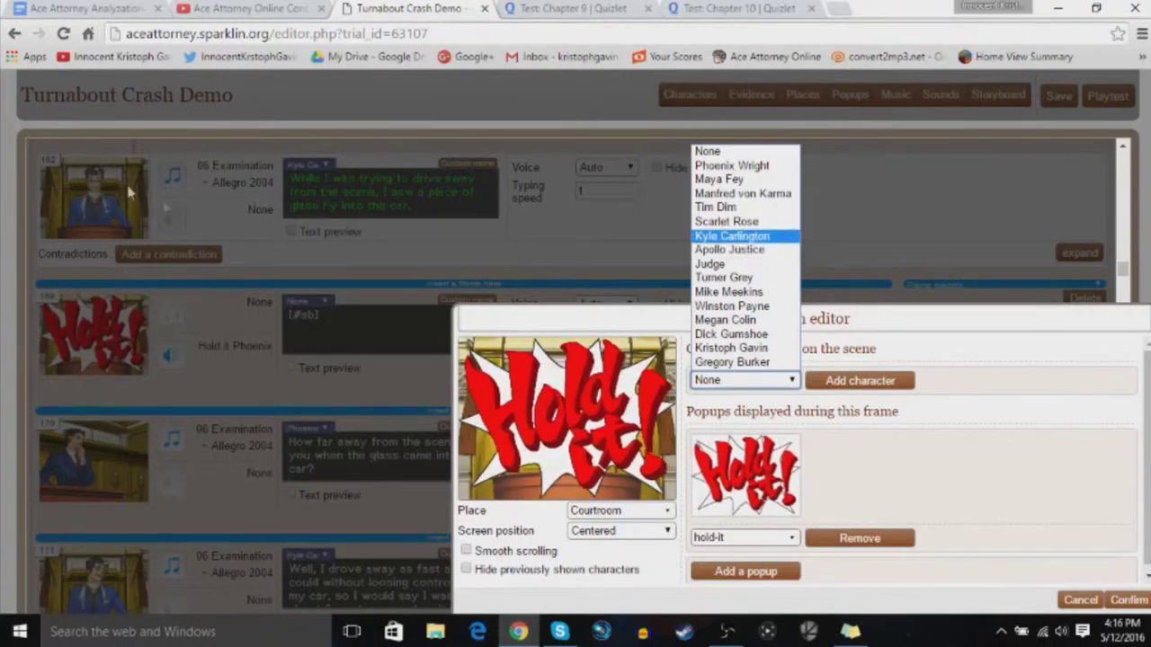
left_click(732, 237)
left_click(861, 381)
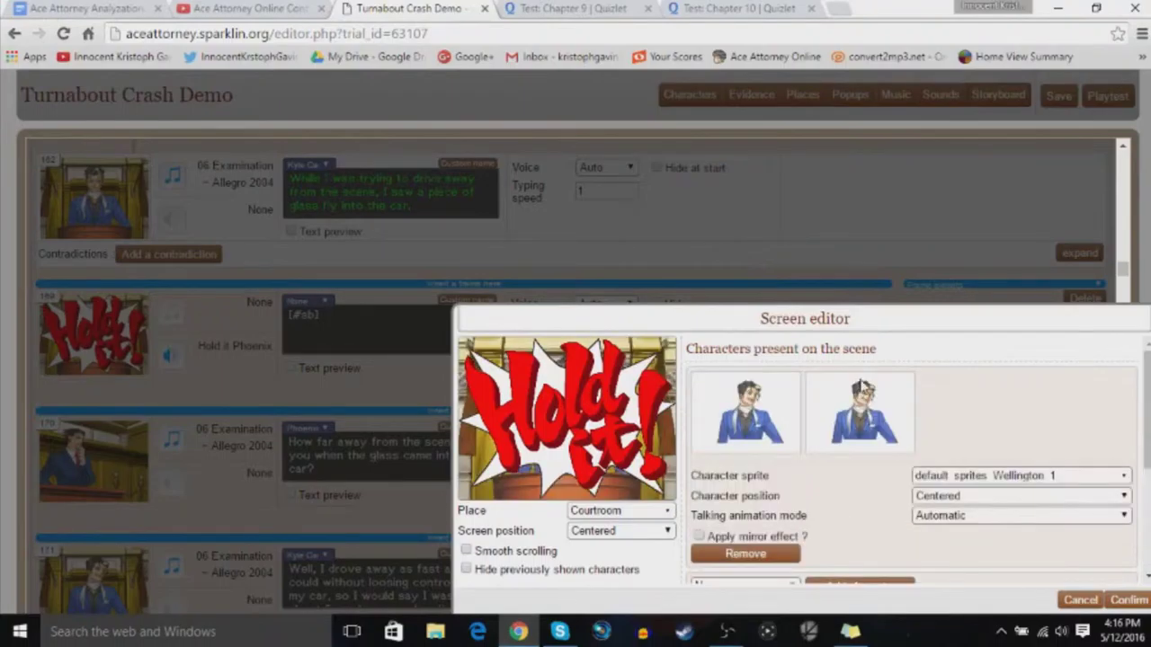
Give the added character the sprite "default sprites Wellington 2" with talking animation mode "Do not talk", and confirm the frame's screen
left_click(978, 477)
left_click(1079, 122)
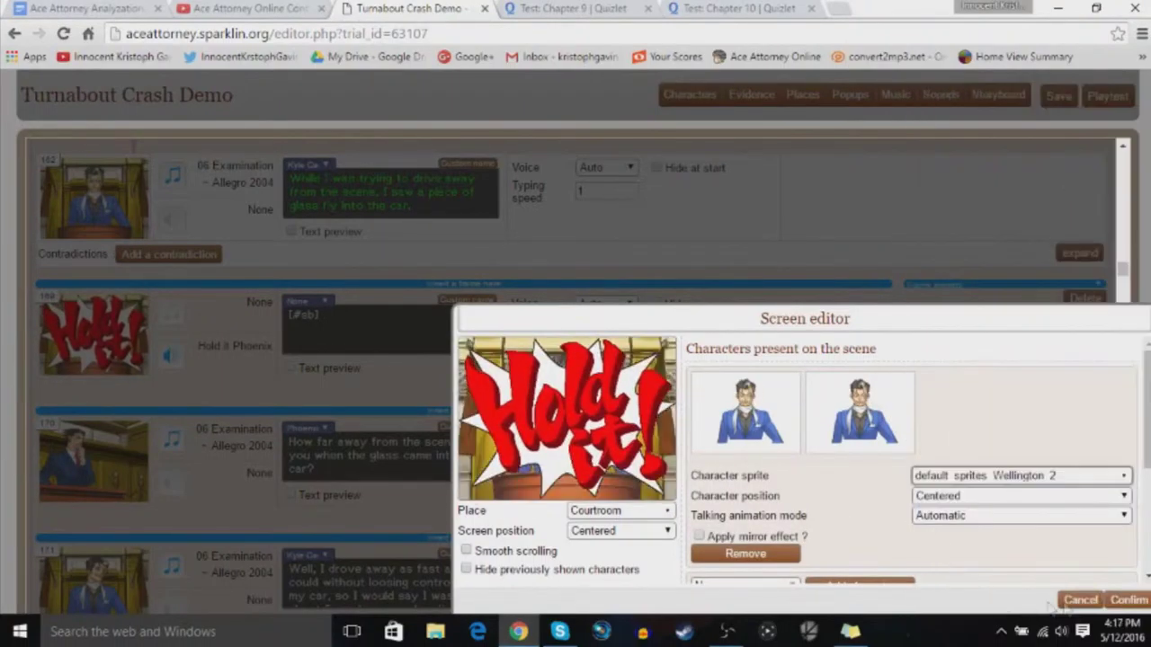
left_click(1000, 499)
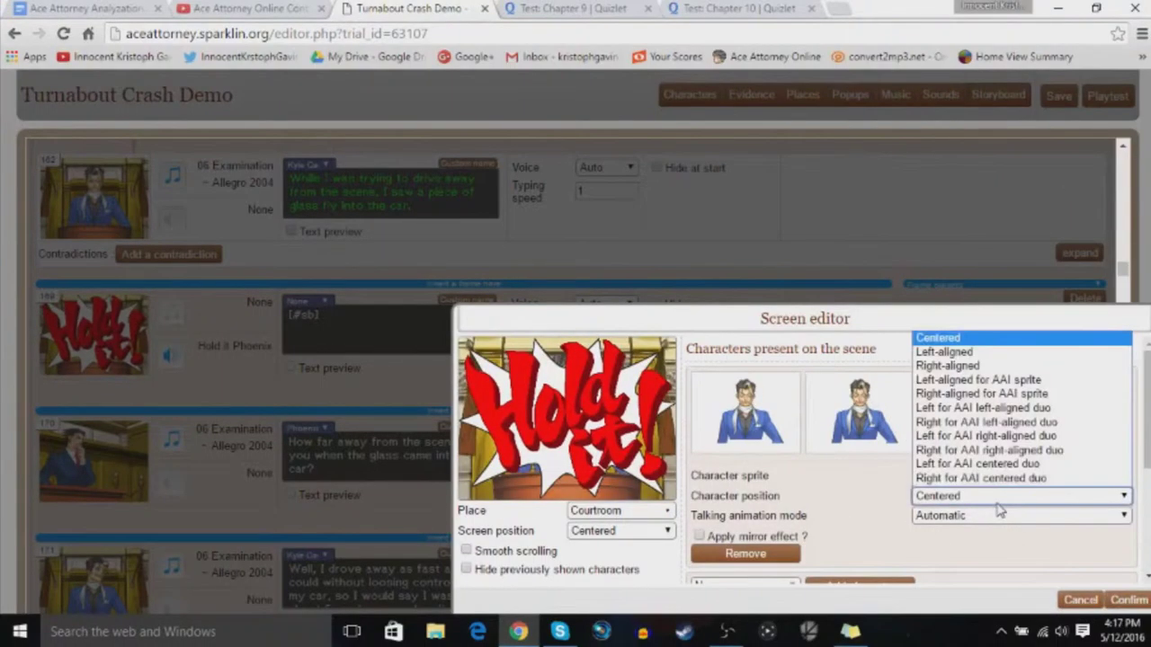
left_click(1000, 515)
left_click(954, 543)
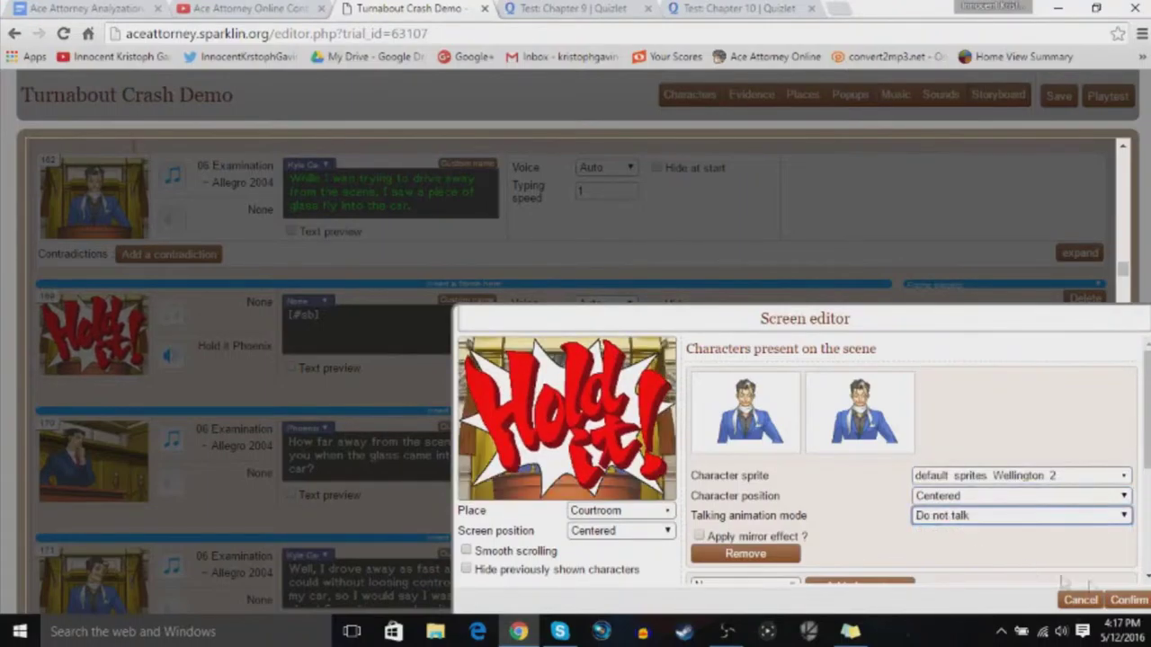
left_click(1135, 601)
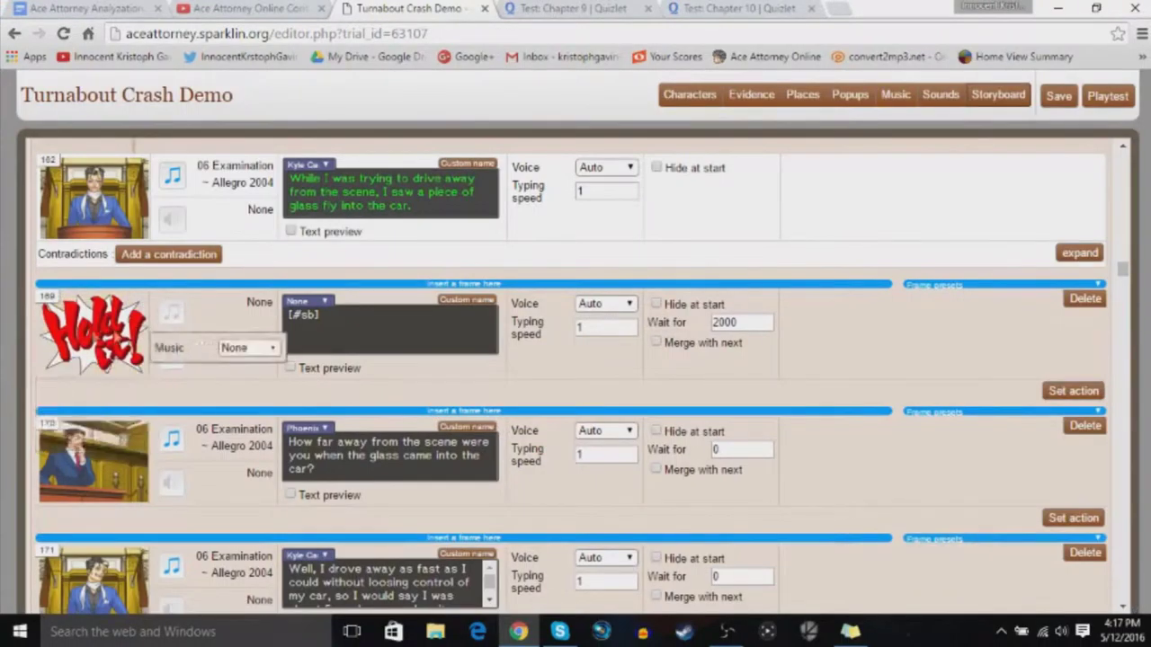
Look through the press conversation of the first statement, from its "Hold it!" frame to its last frame
mouse_move(76, 360)
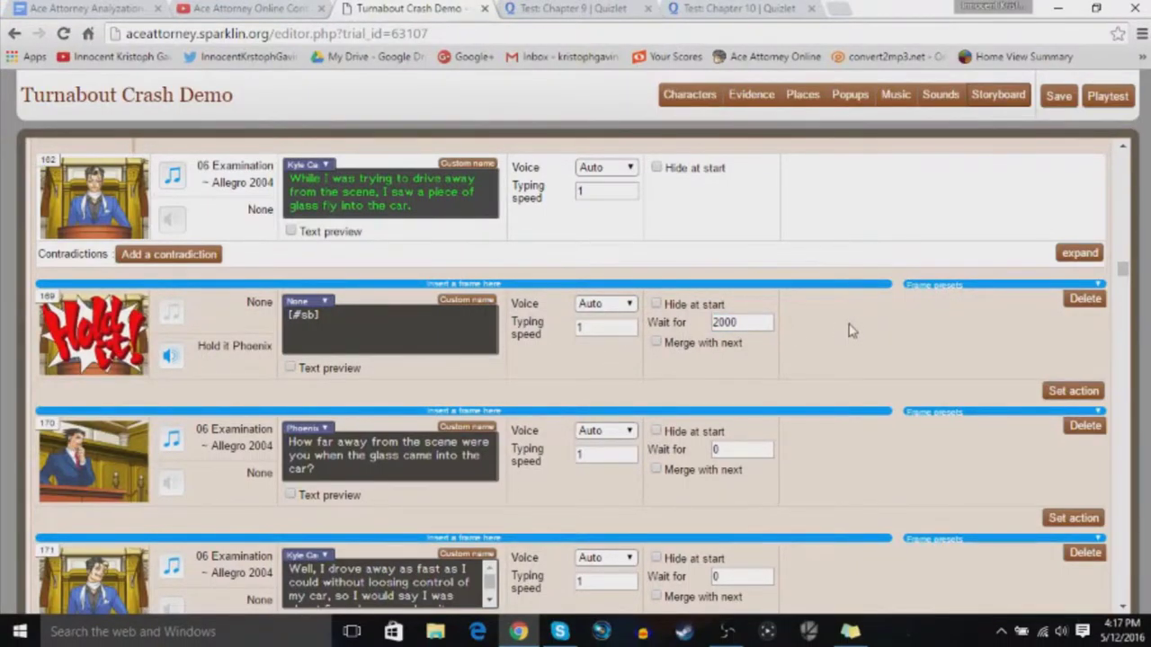
scroll(850, 331, "down", 1)
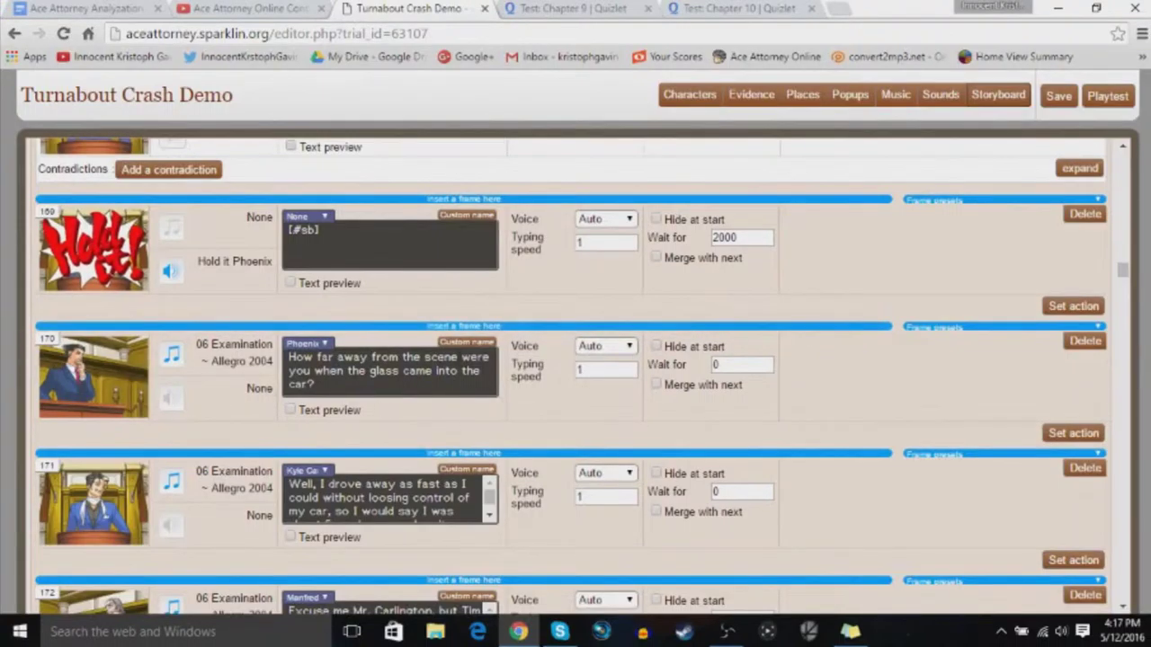
scroll(719, 263, "down", 1)
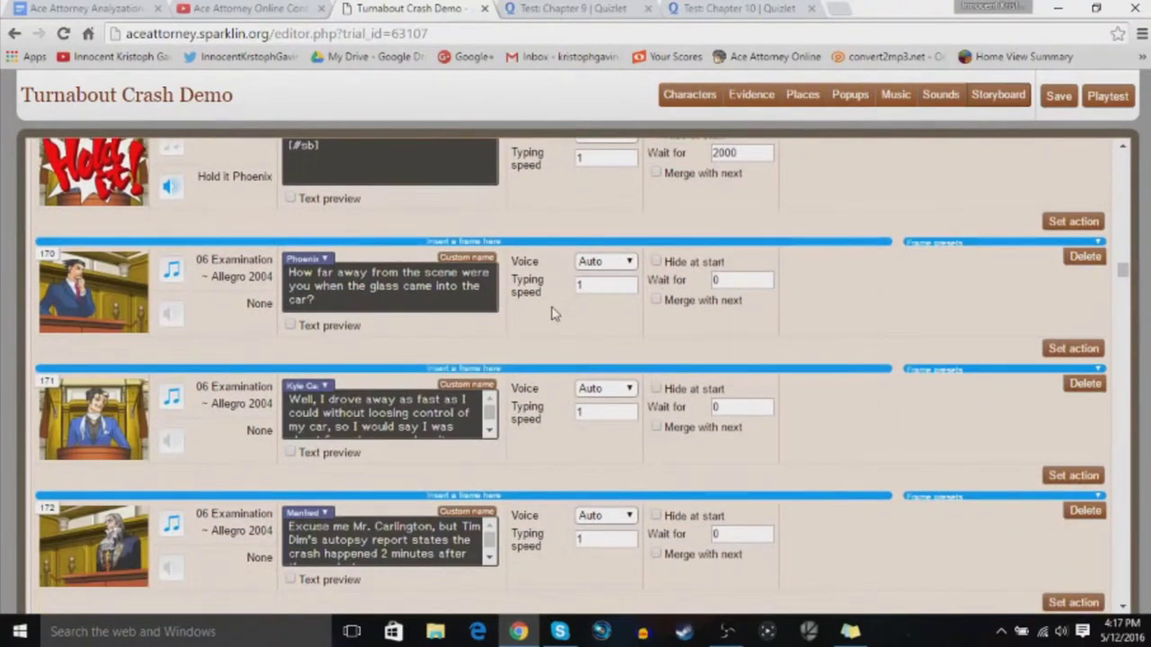
scroll(425, 377, "up", 2)
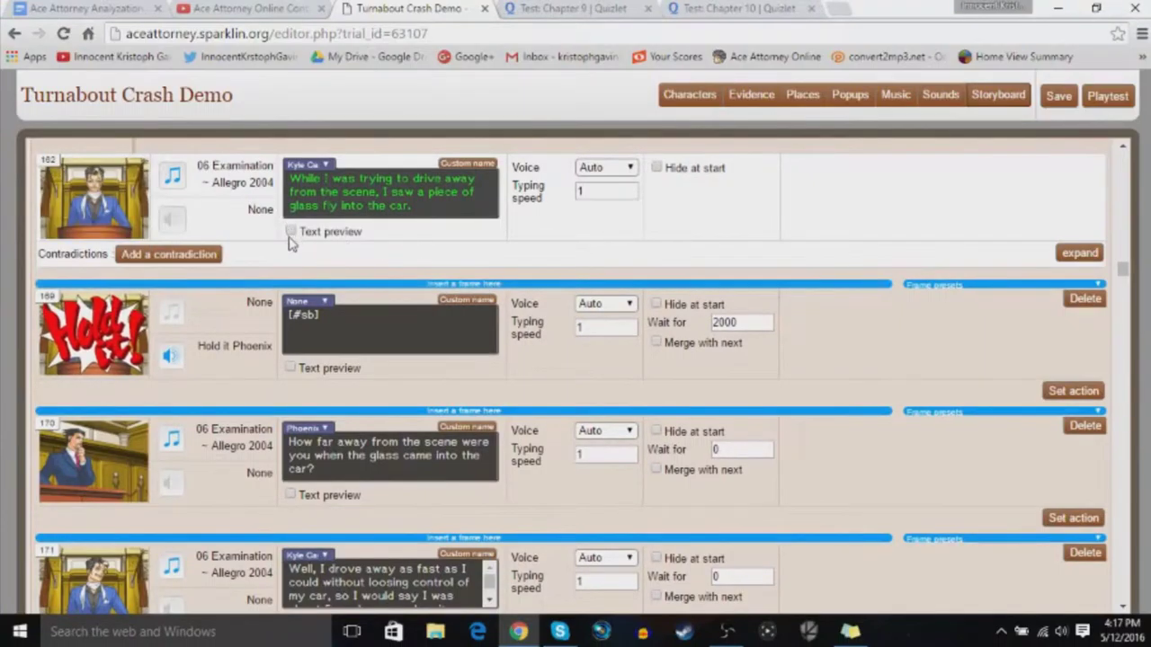
scroll(290, 245, "down", 2)
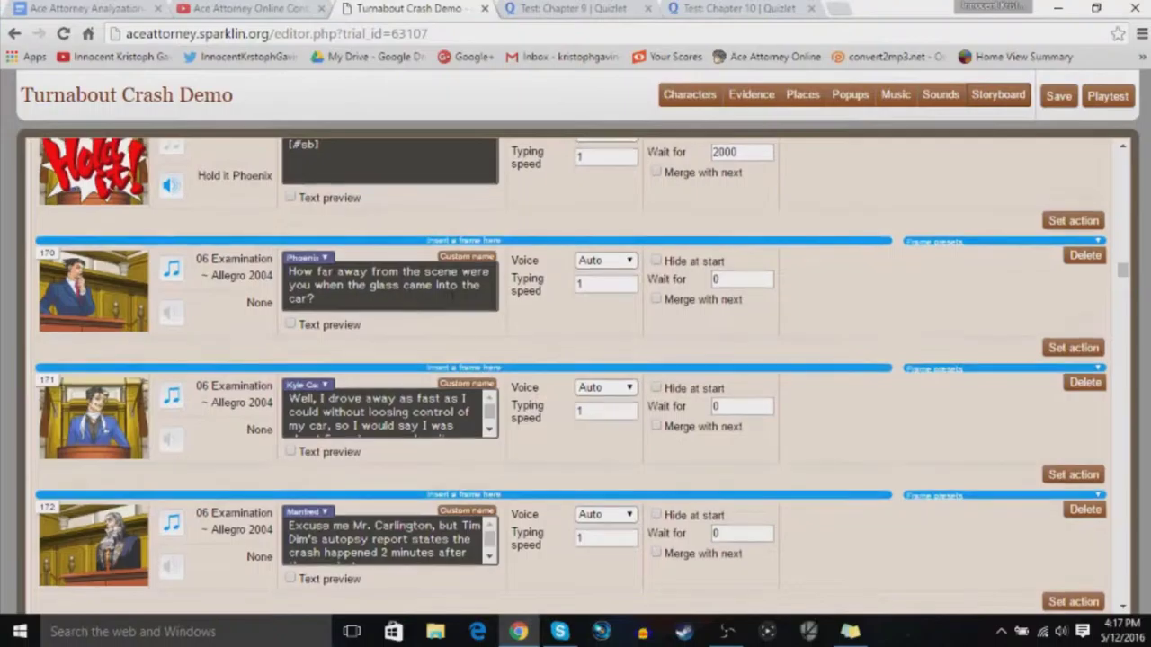
scroll(452, 305, "down", 5)
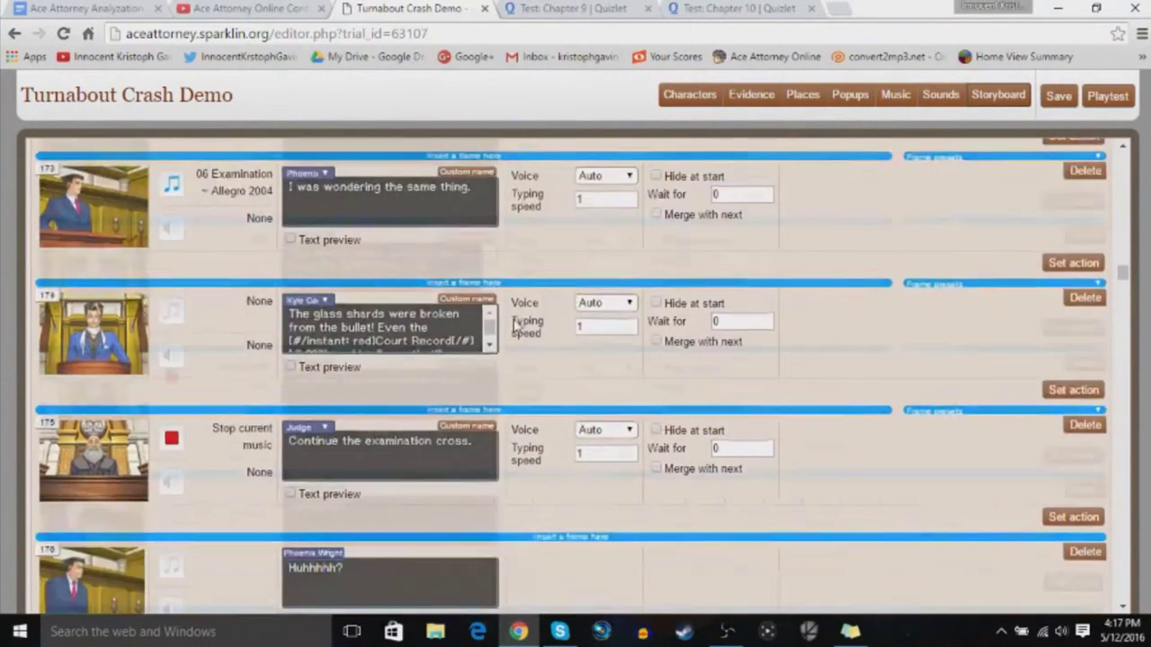
scroll(515, 325, "down", 2)
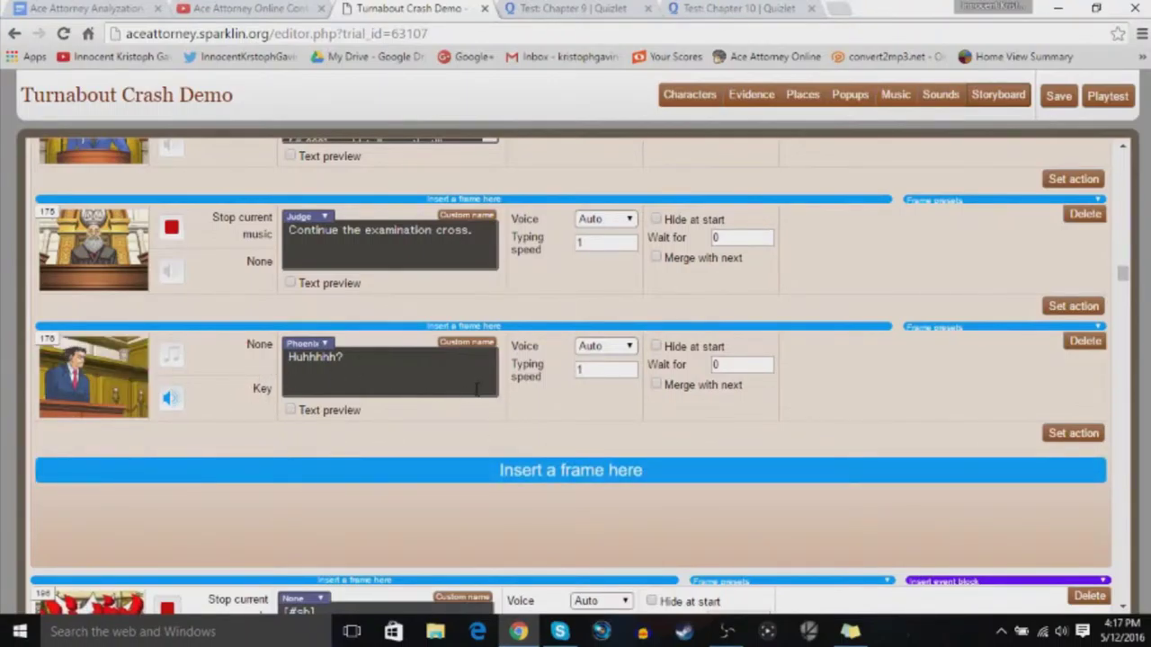
scroll(476, 391, "up", 8)
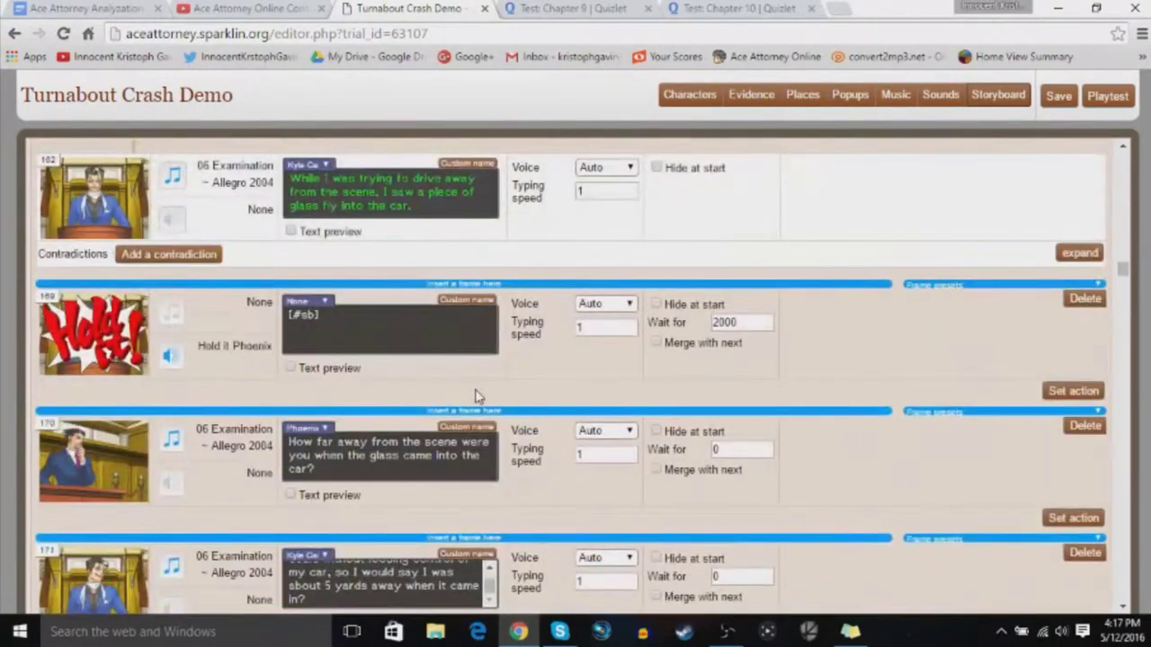
Open the second statement of Cross-examination #2 and examine the text colours and effects available for its "Hold it!" frame
scroll(477, 395, "up", 2)
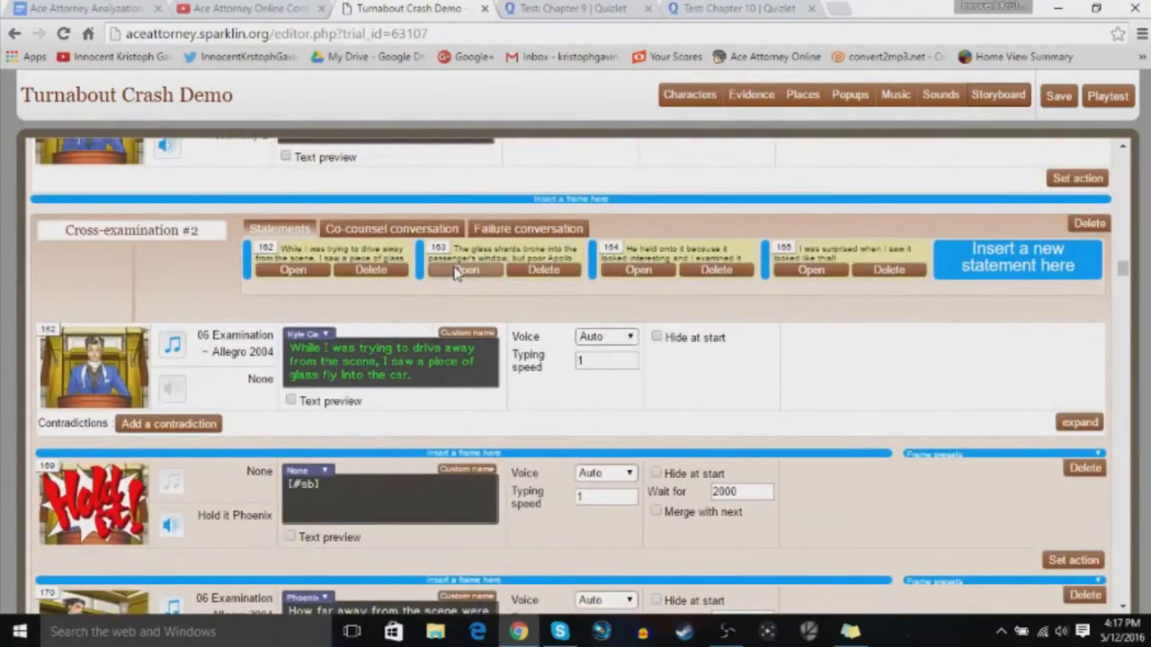
left_click(455, 272)
scroll(322, 265, "down", 3)
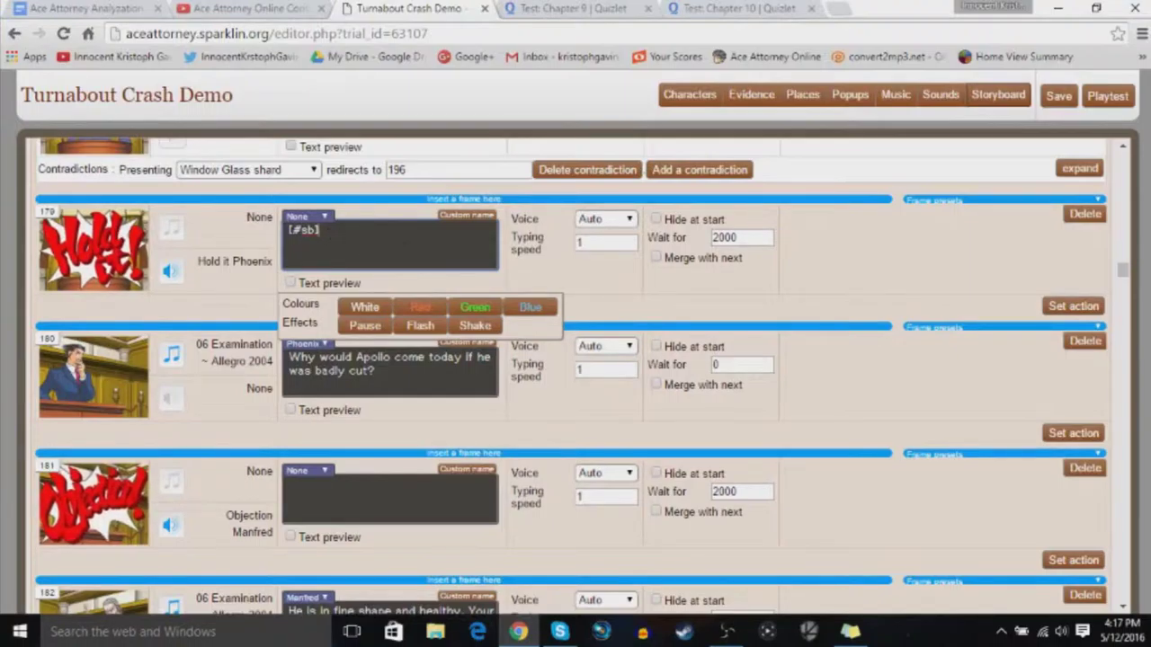
left_click(728, 632)
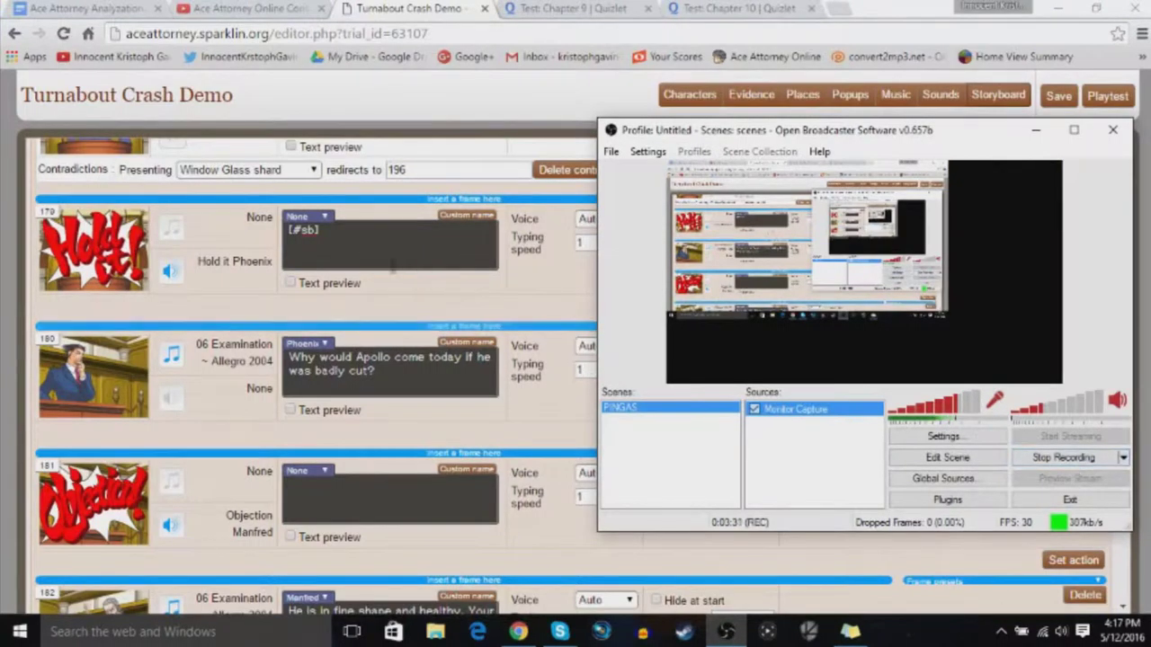
left_click(393, 263)
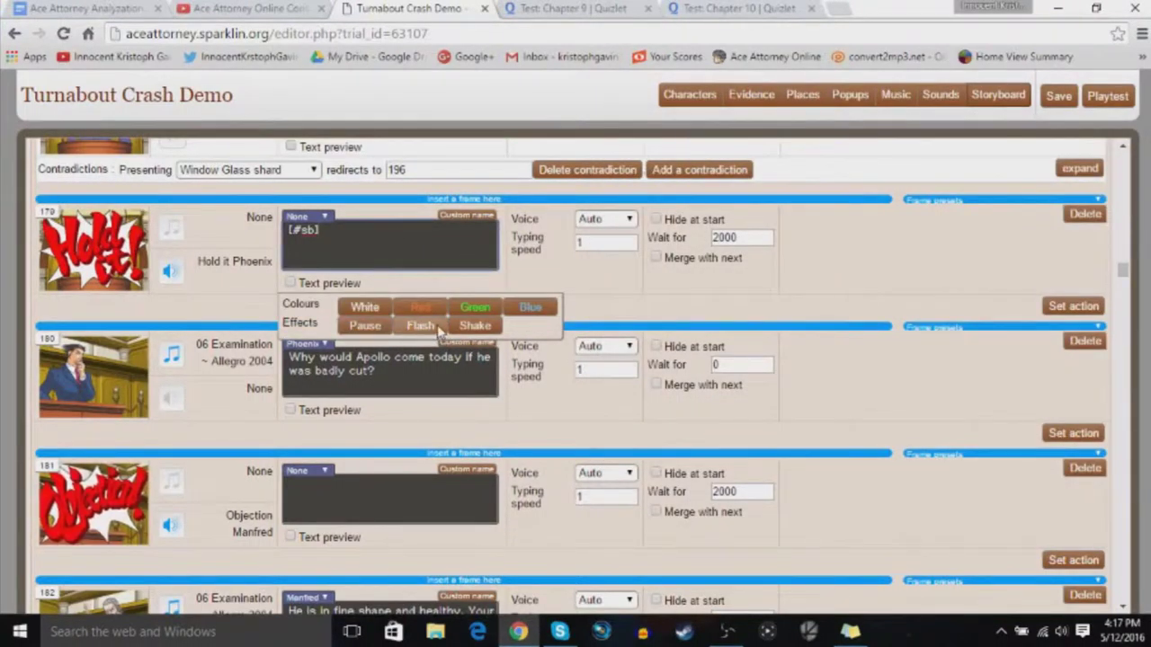
left_click(593, 261)
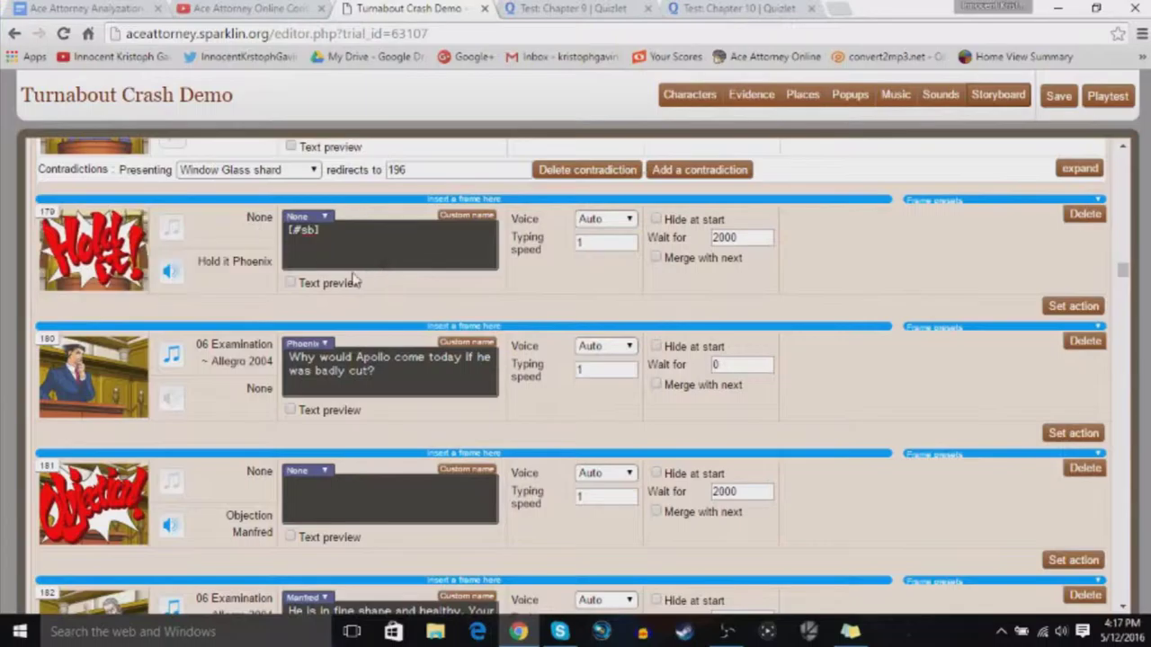
Look through the second statement's press conversation and return to the statement frame with its contradiction settings
scroll(353, 281, "down", 2)
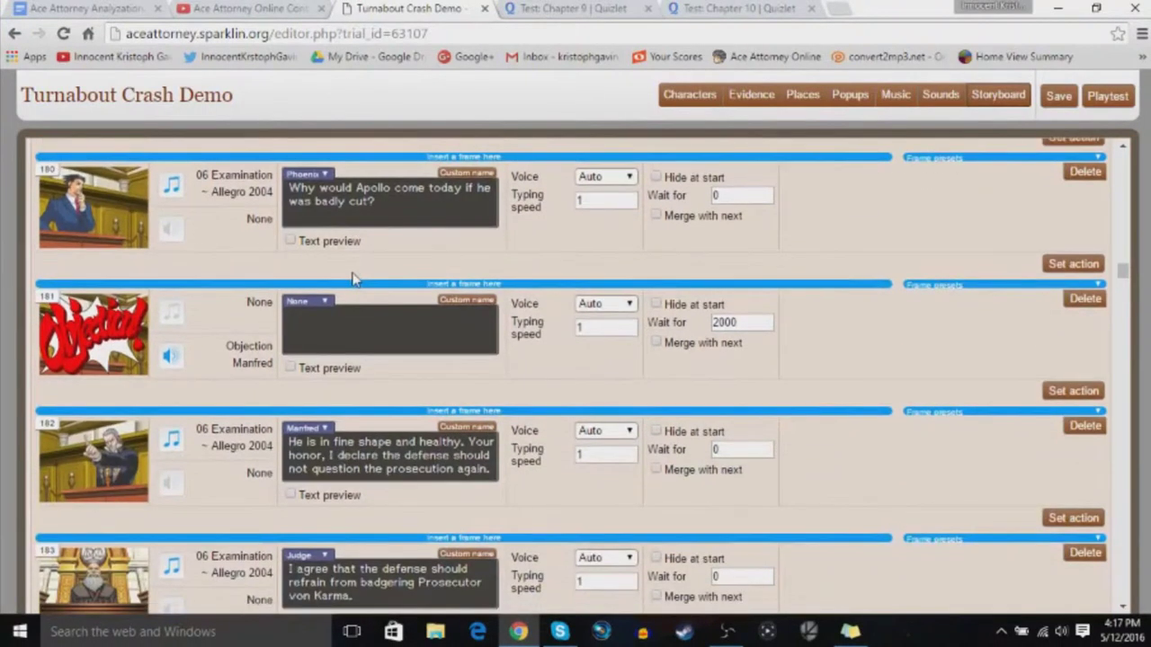
scroll(369, 329, "down", 2)
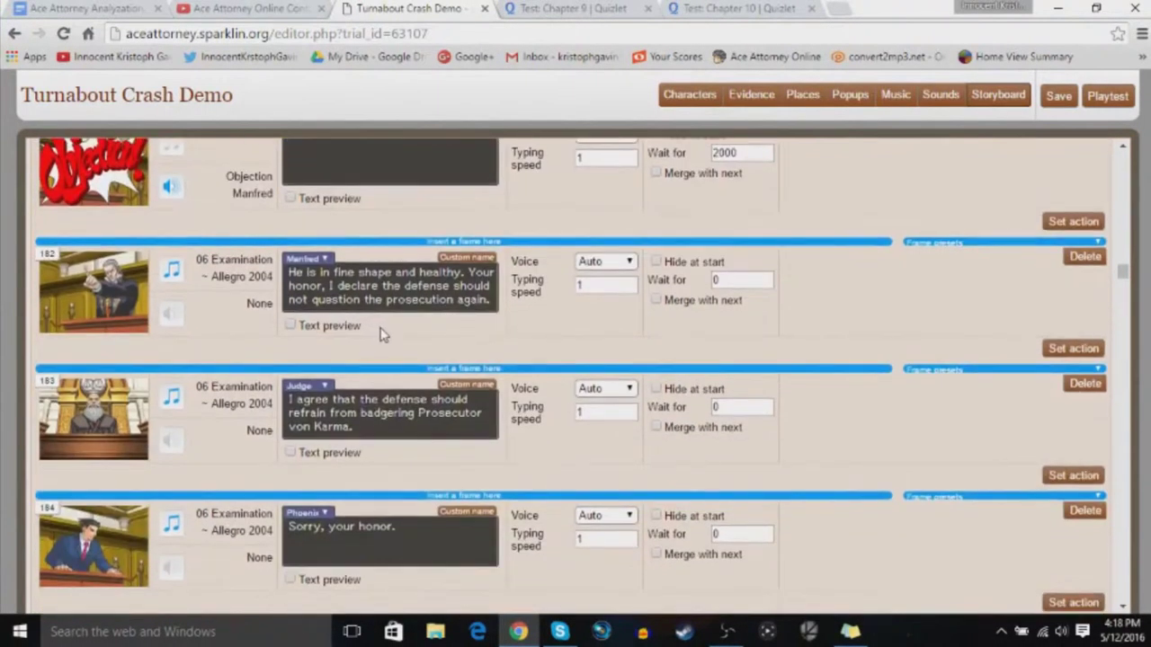
scroll(382, 328, "down", 3)
scroll(386, 324, "up", 8)
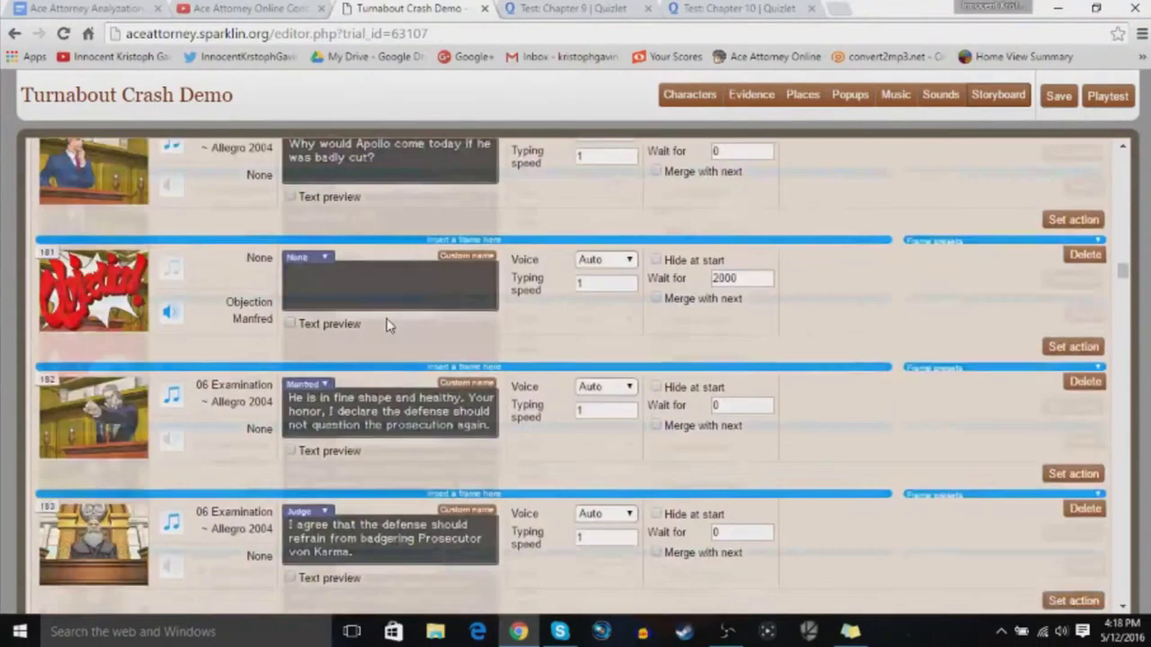
scroll(387, 329, "up", 2)
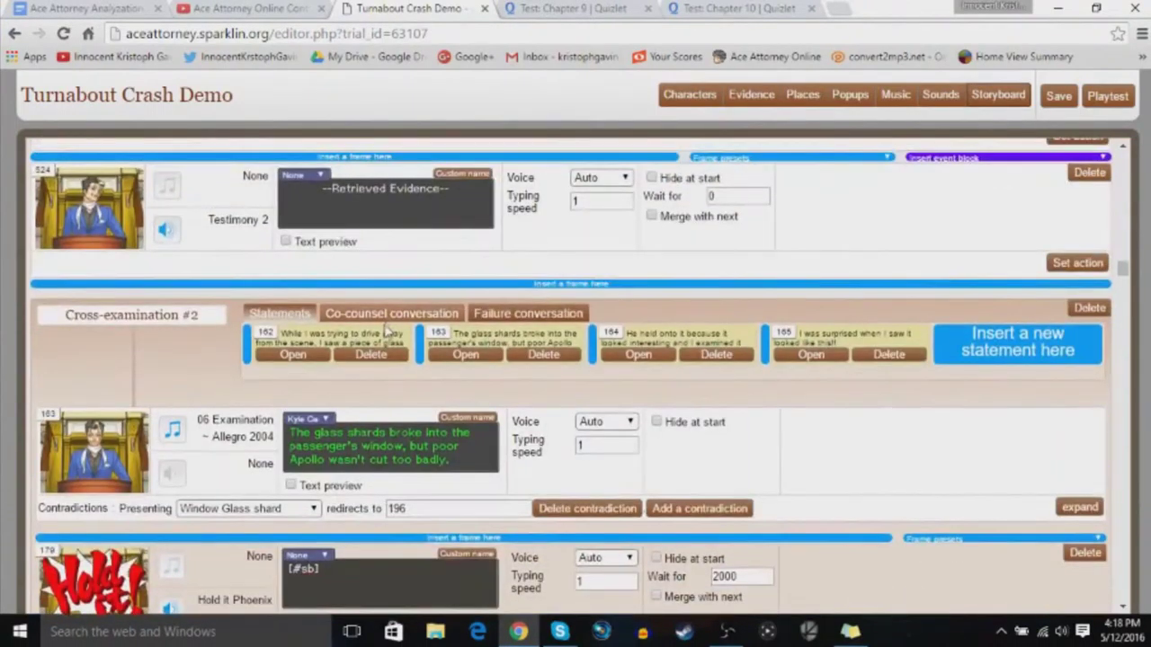
Examine the second statement's Window Glass shard contradiction and find frame 196, to which it redirects
left_click(230, 511)
left_click(836, 440)
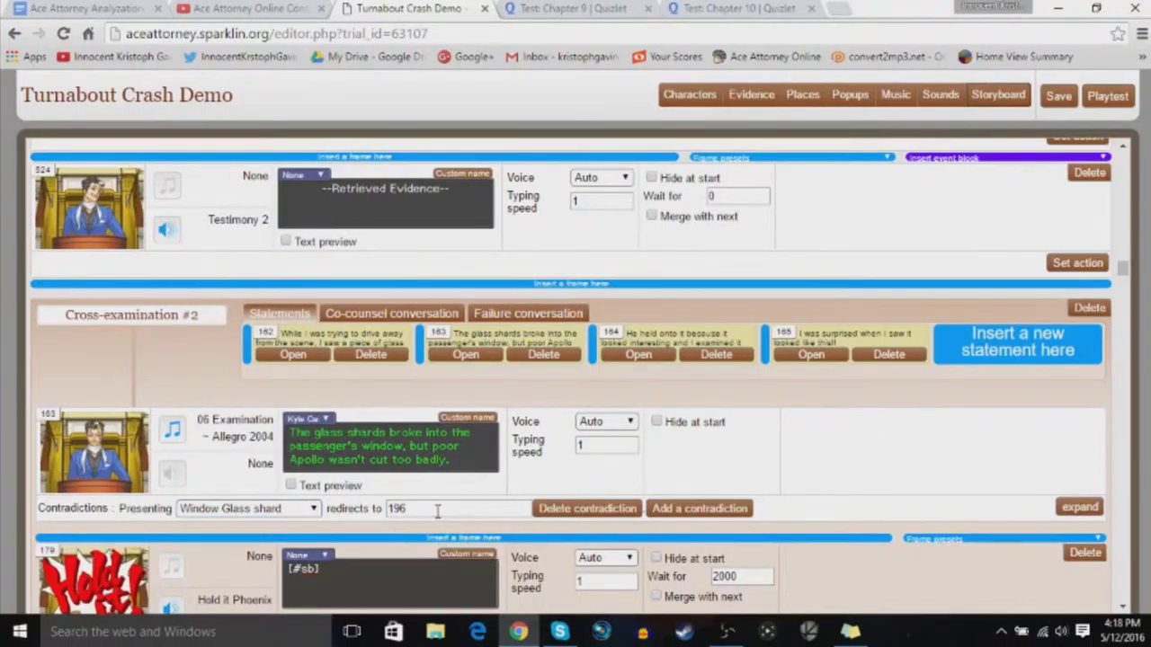
scroll(437, 514, "down", 15)
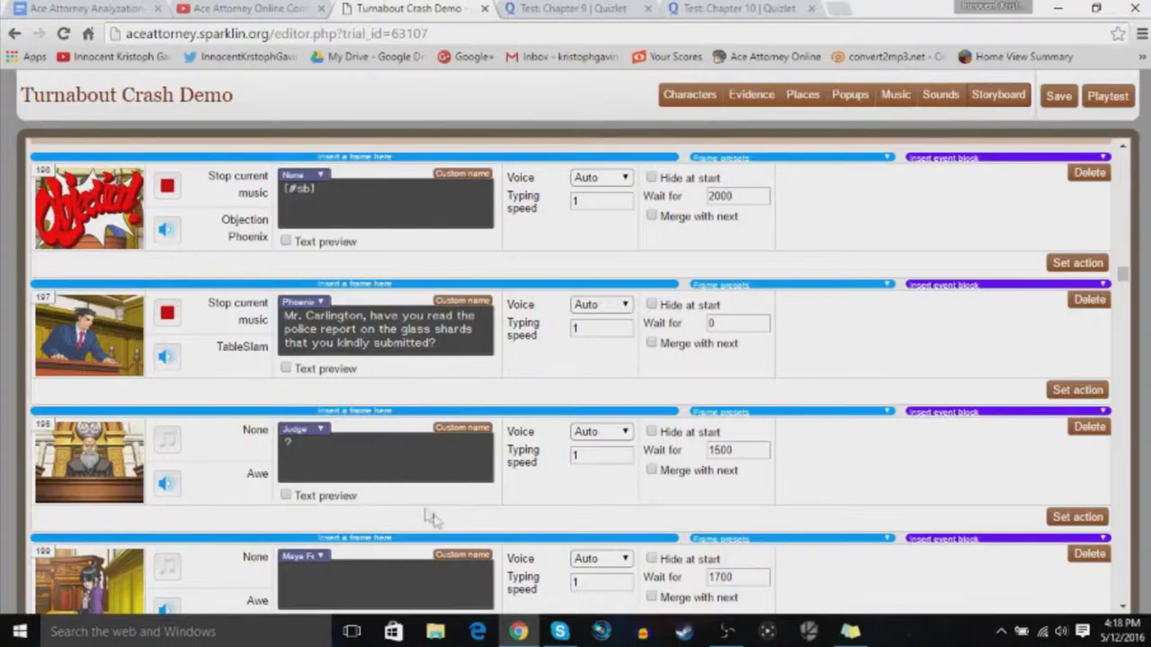
Examine the "Objection!" frame 196 and the frames after it that play once the contradiction is presented
mouse_move(117, 220)
mouse_move(37, 207)
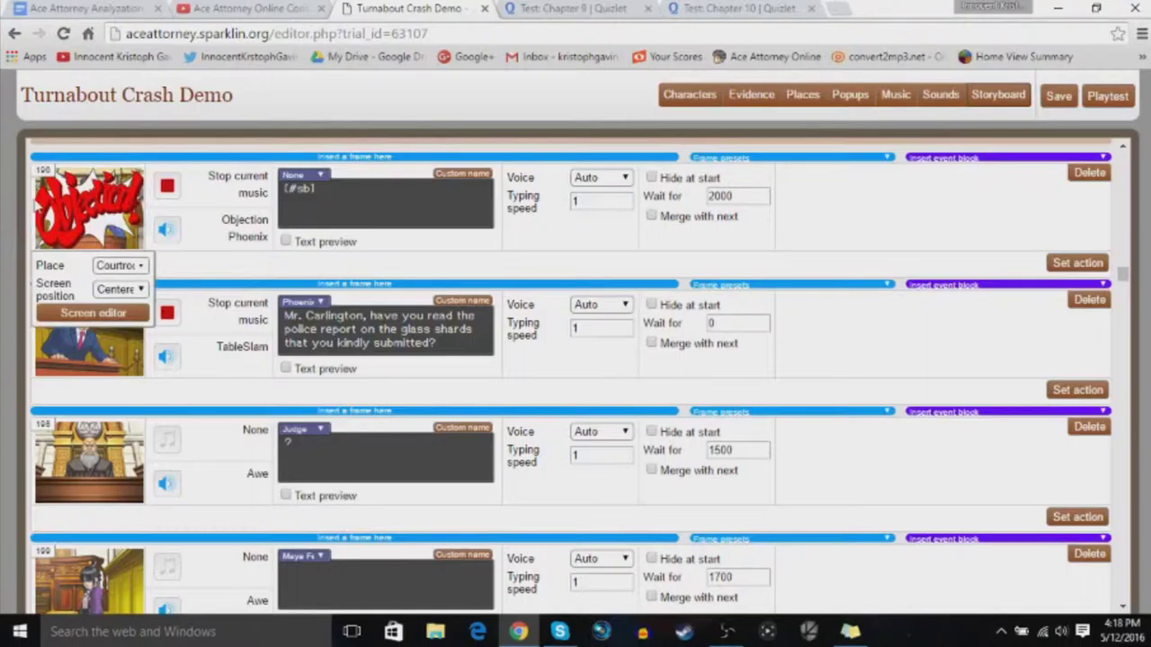
left_click(315, 156)
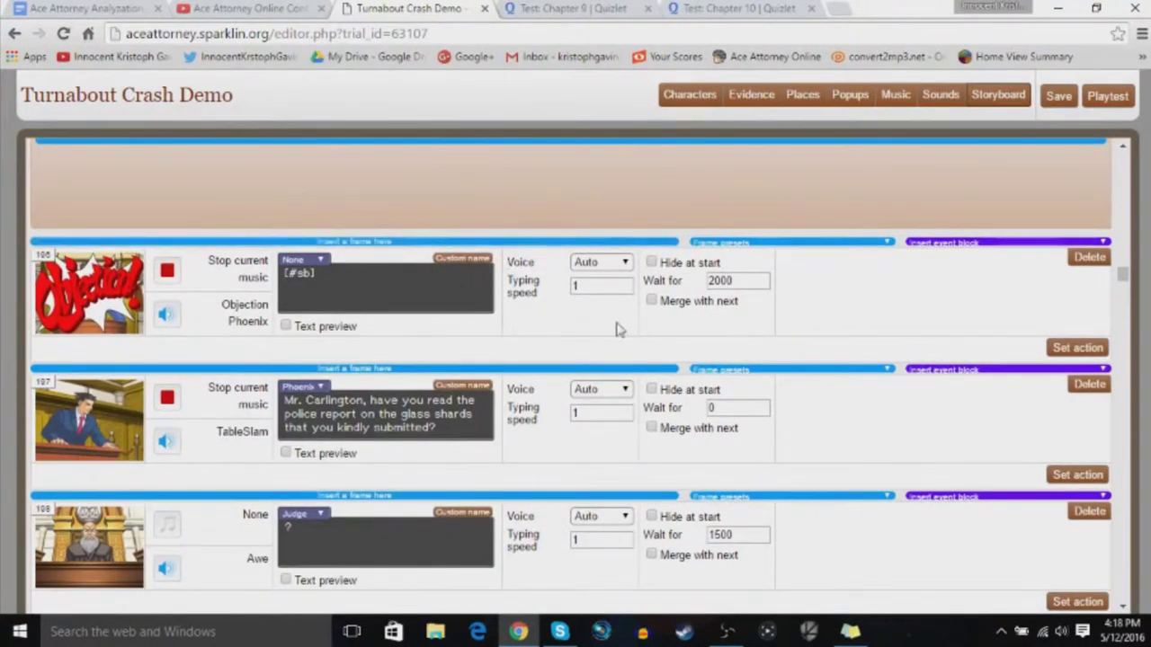
scroll(172, 434, "down", 5)
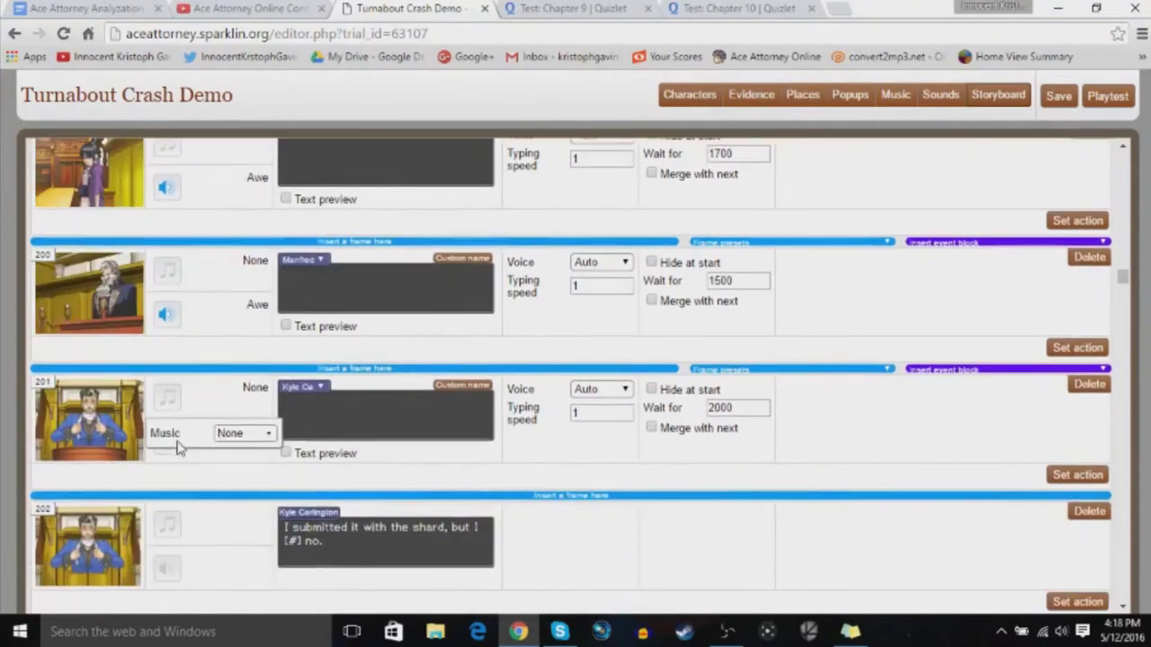
Return to the statement list of Cross-examination #2 and open its last statement, frame 165
scroll(666, 370, "down", 15)
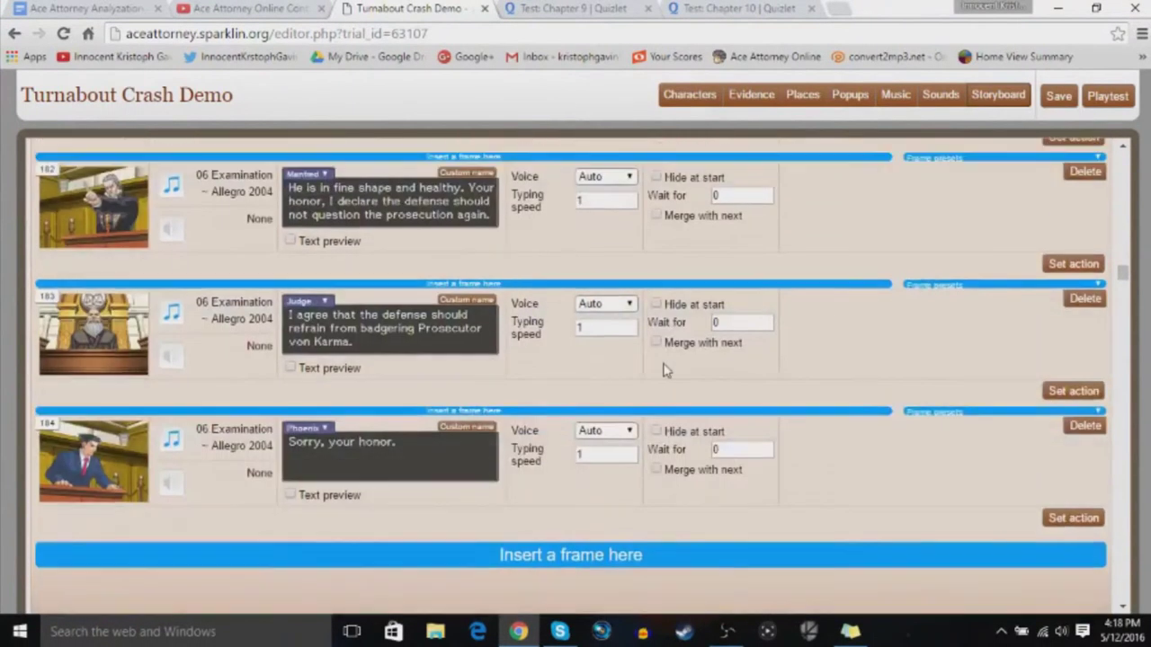
scroll(666, 370, "up", 5)
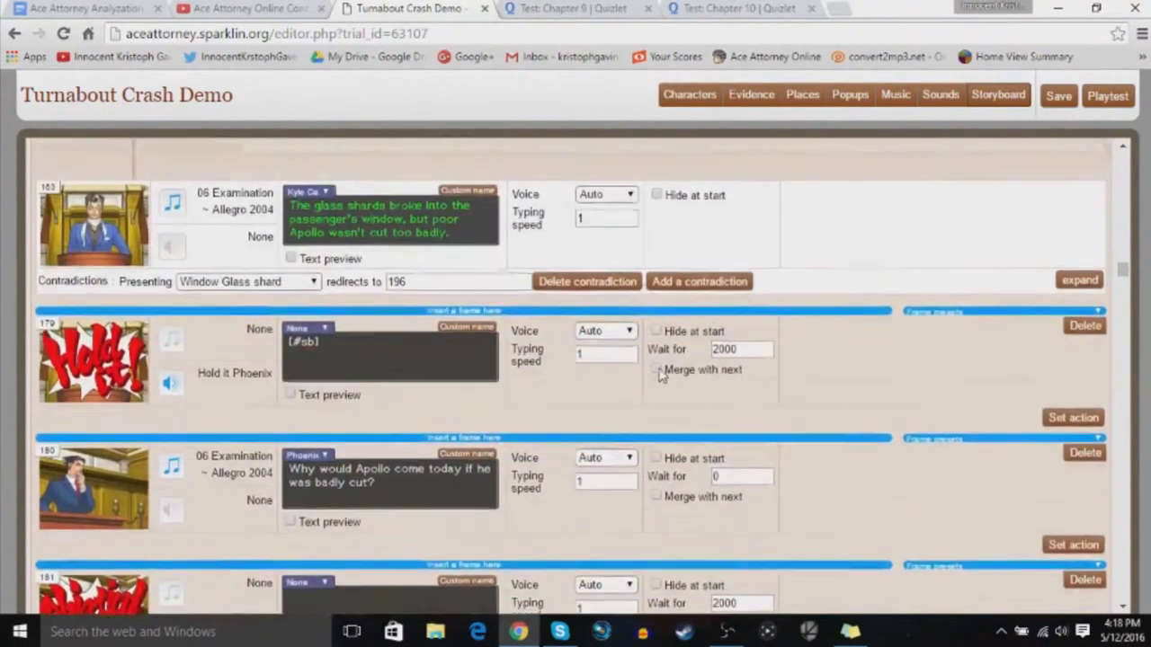
scroll(659, 376, "up", 1)
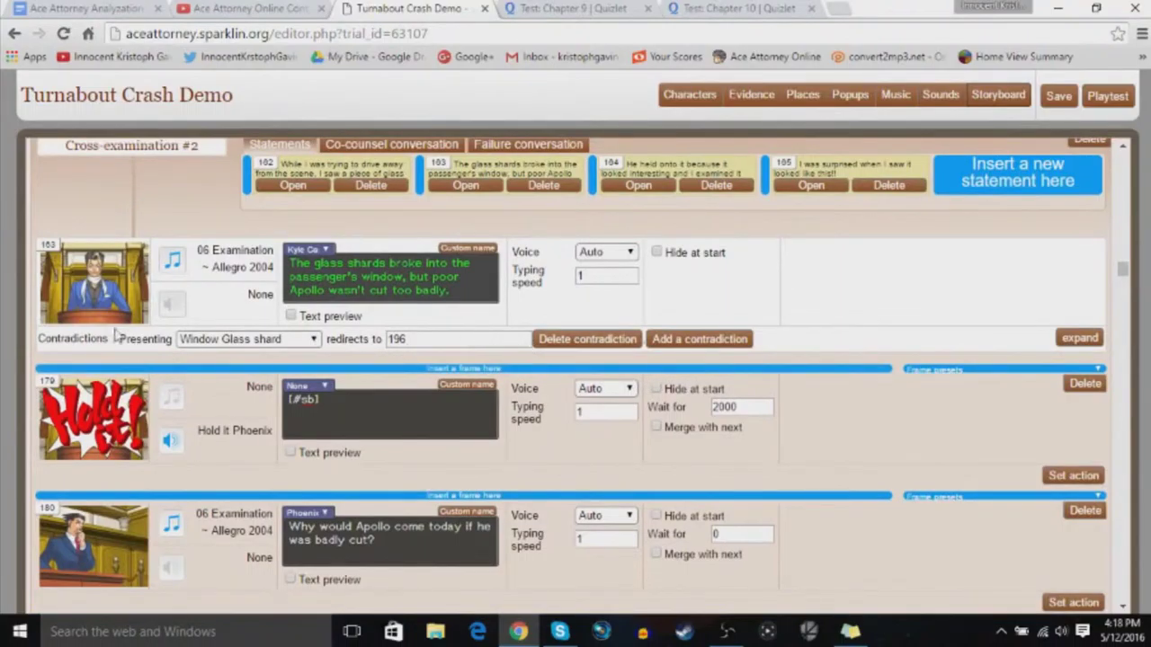
scroll(777, 286, "up", 1)
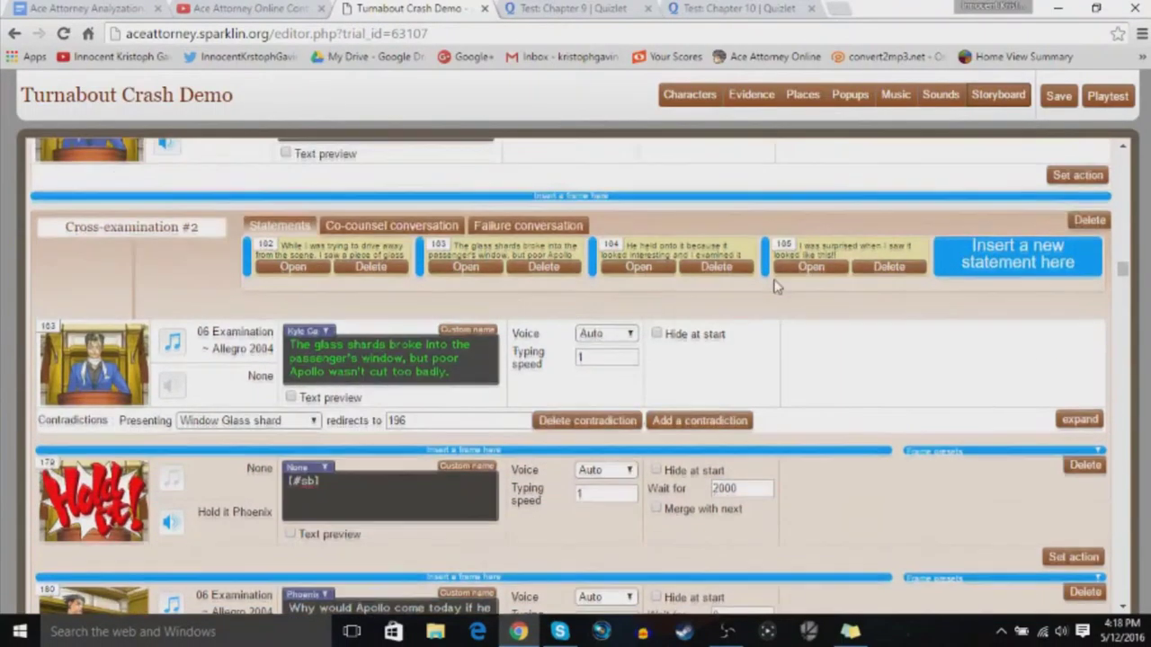
left_click(815, 272)
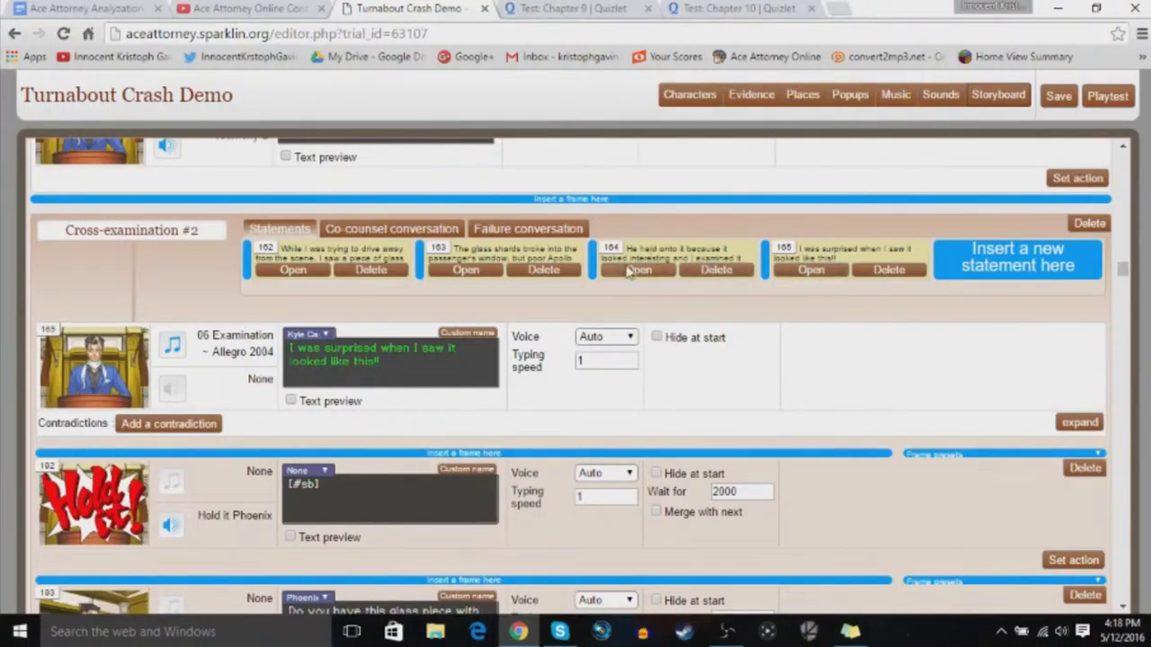
left_click(634, 270)
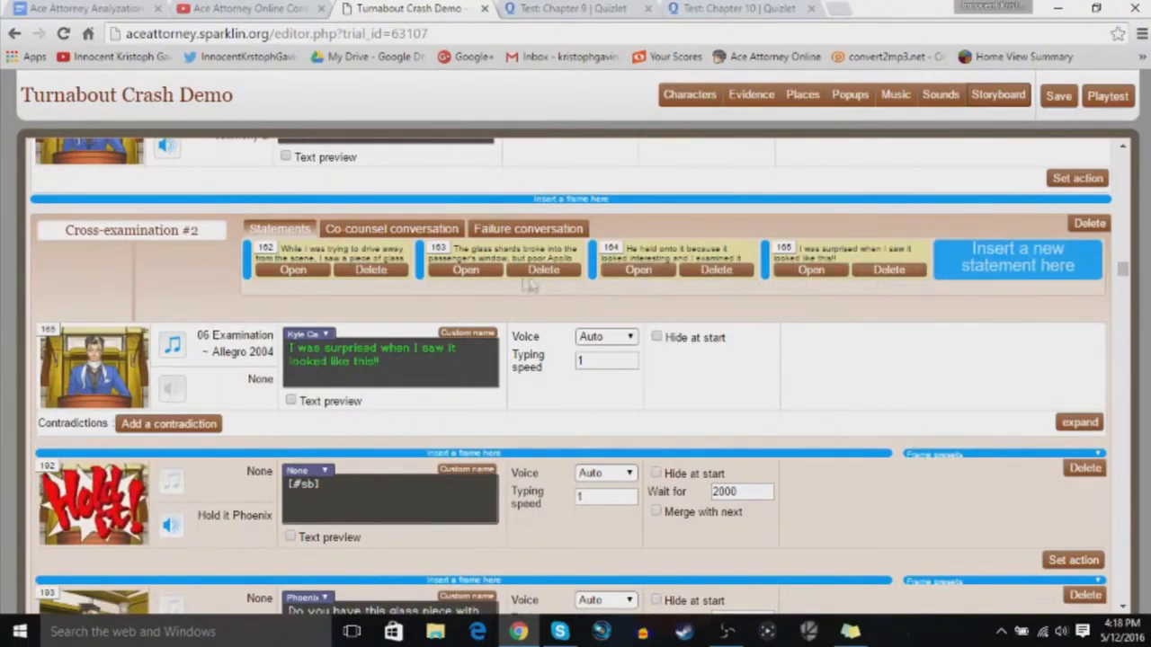
Open the co-counsel conversation of Cross-examination #2 and look through its frames, including the first frame's music setting
left_click(379, 227)
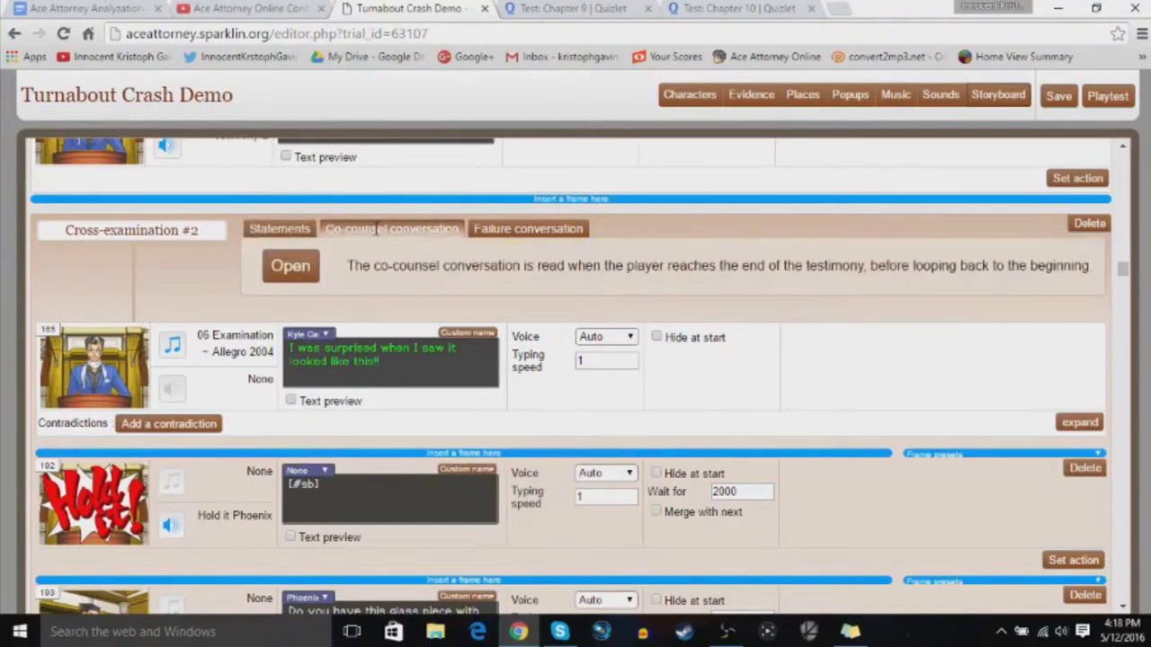
left_click(274, 273)
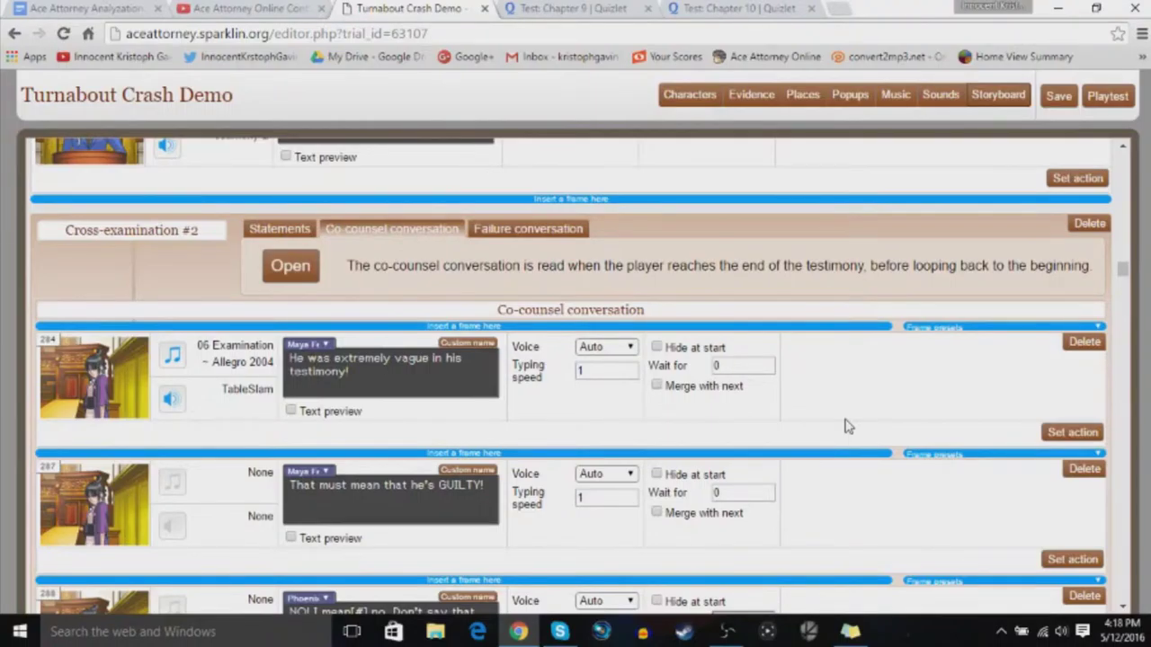
scroll(773, 387, "down", 1)
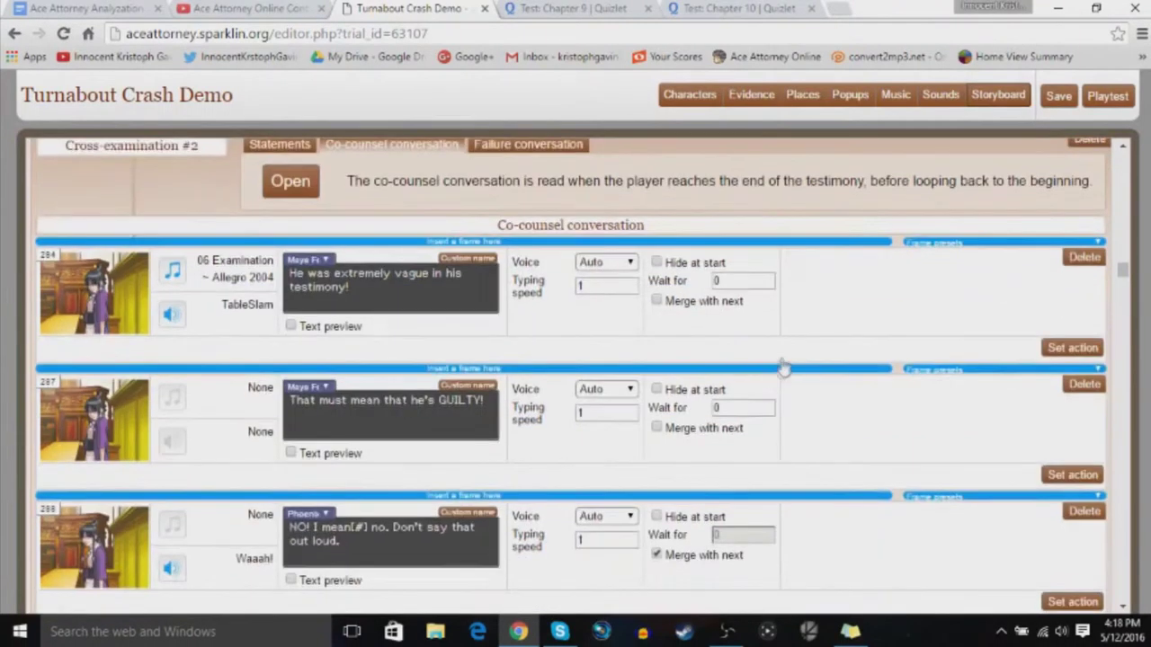
left_click(247, 304)
left_click(257, 303)
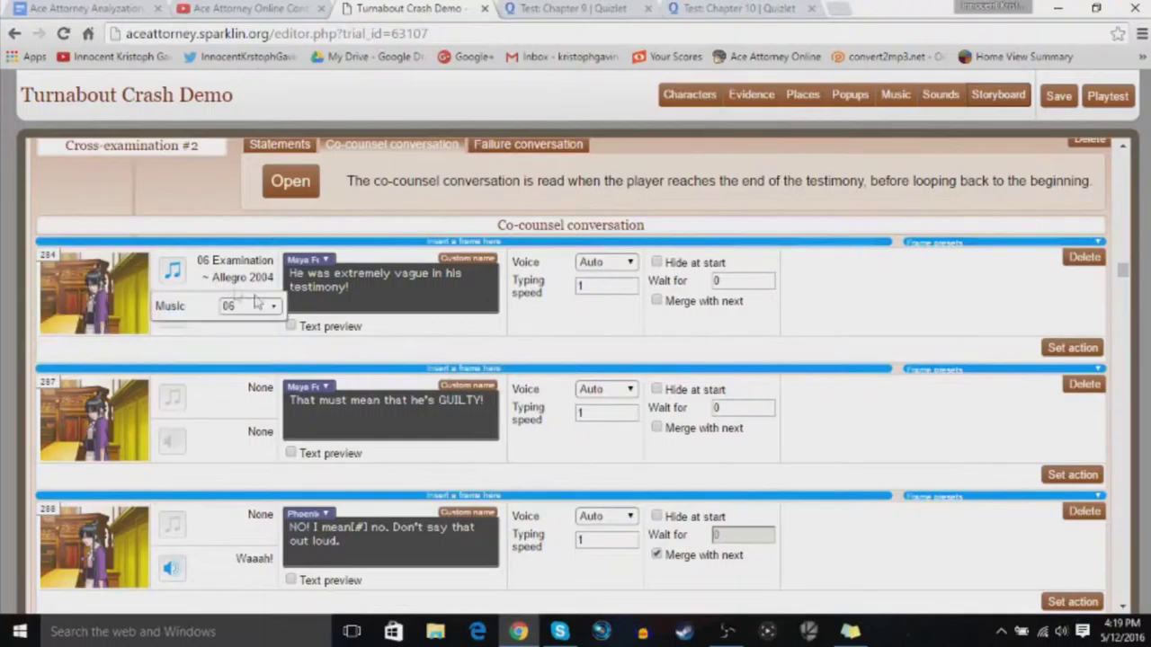
scroll(339, 268, "down", 8)
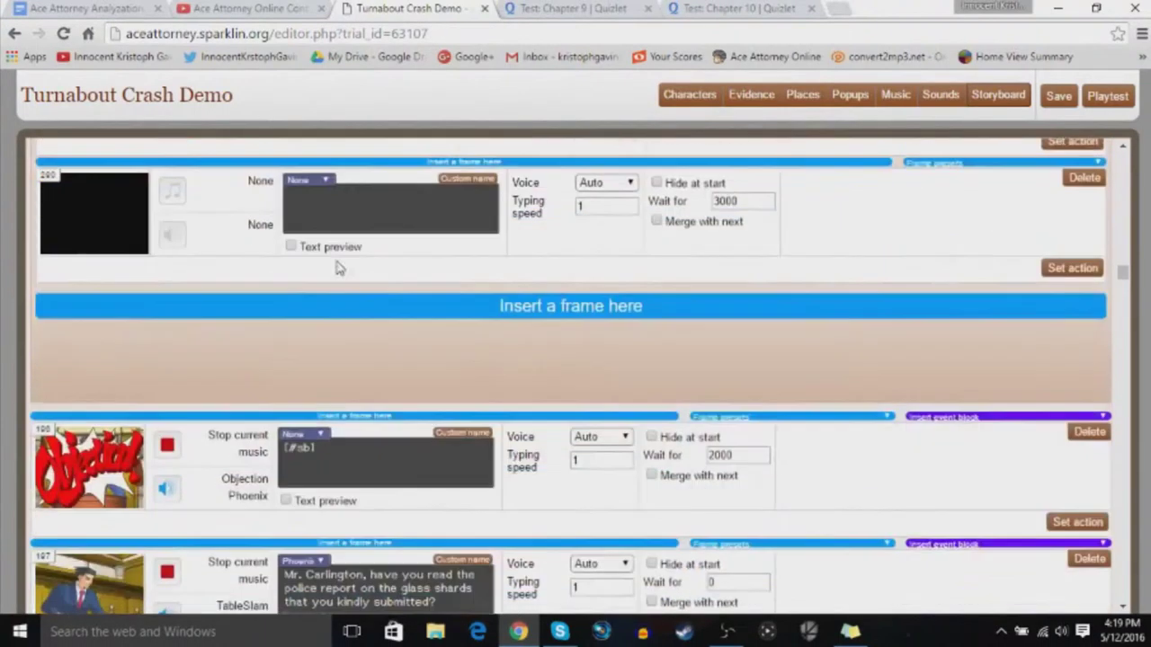
scroll(363, 267, "up", 5)
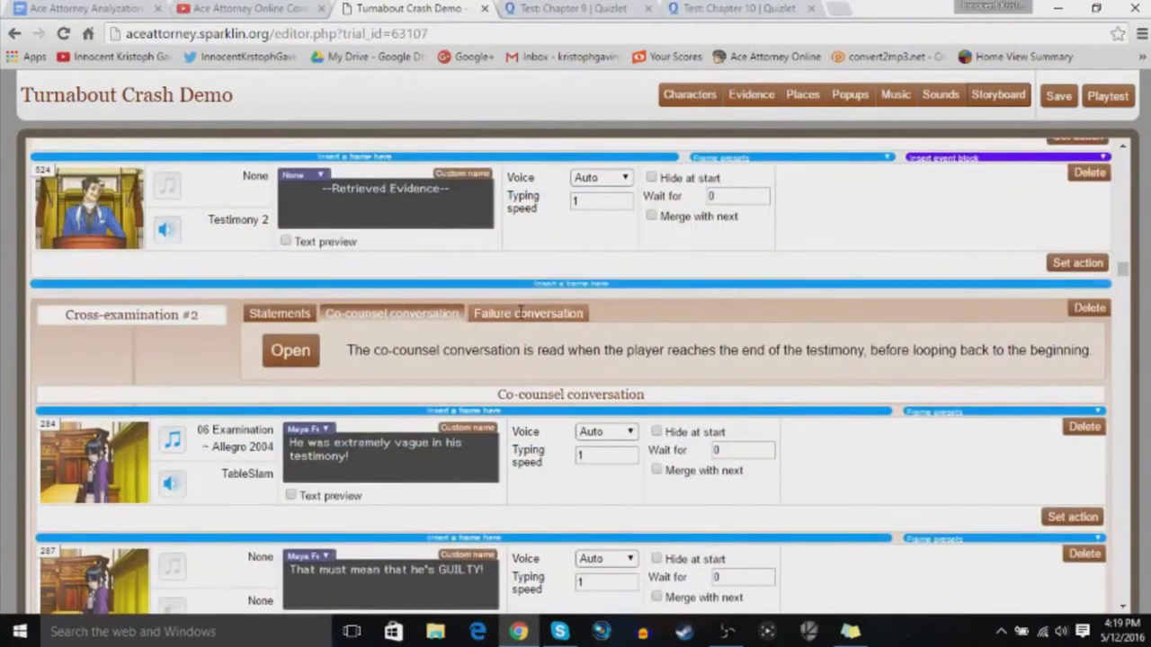
Open the failure conversation of Cross-examination #2 and examine the action settings of frame 298, leaving them without changes
left_click(520, 311)
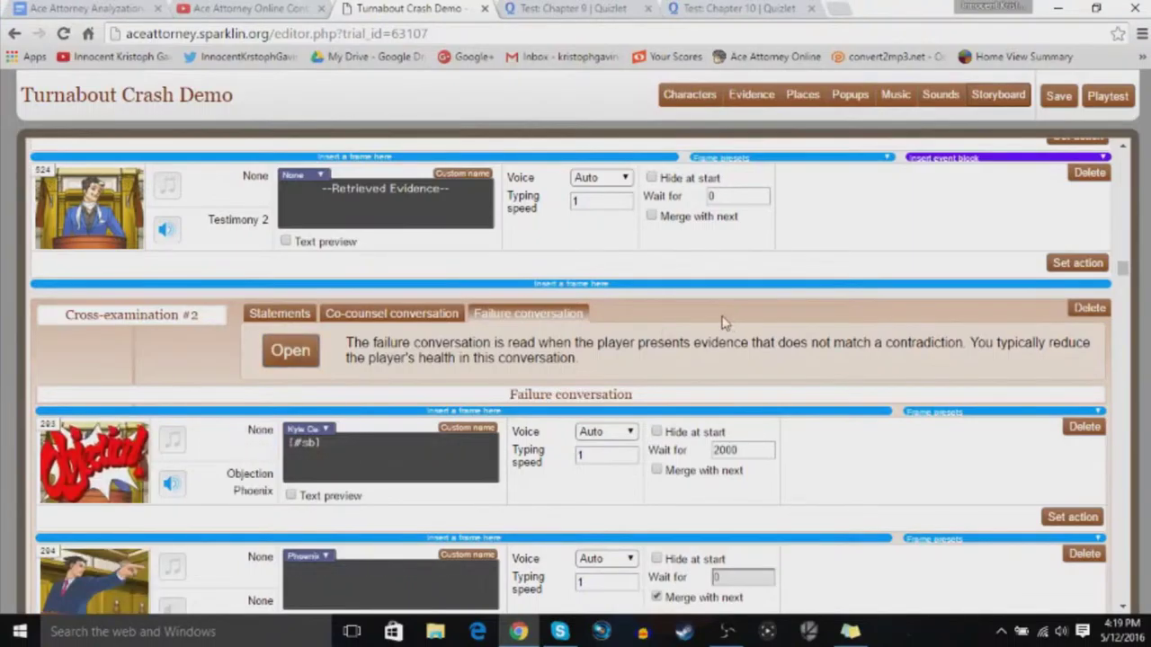
scroll(773, 324, "down", 2)
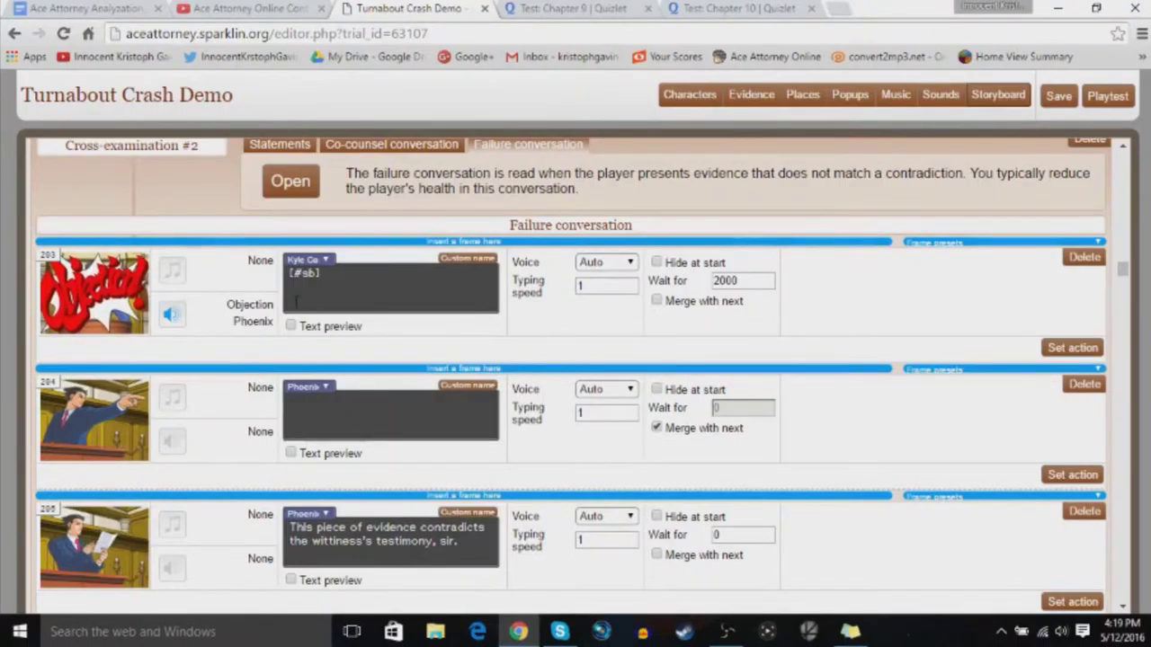
scroll(295, 301, "down", 7)
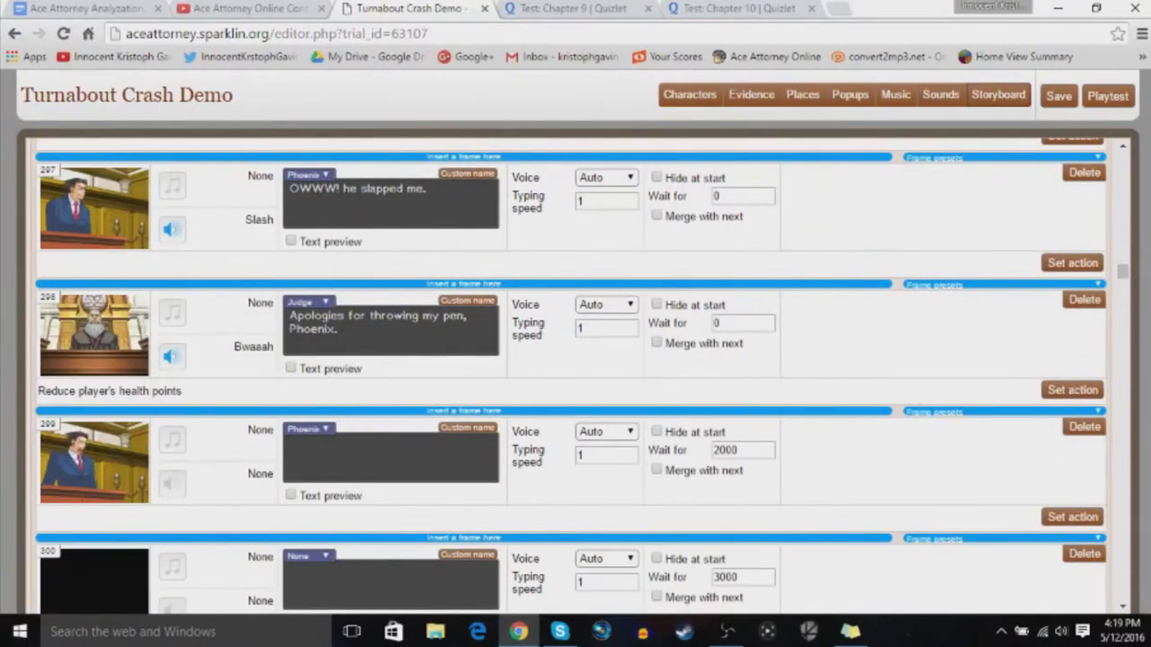
left_click(1075, 390)
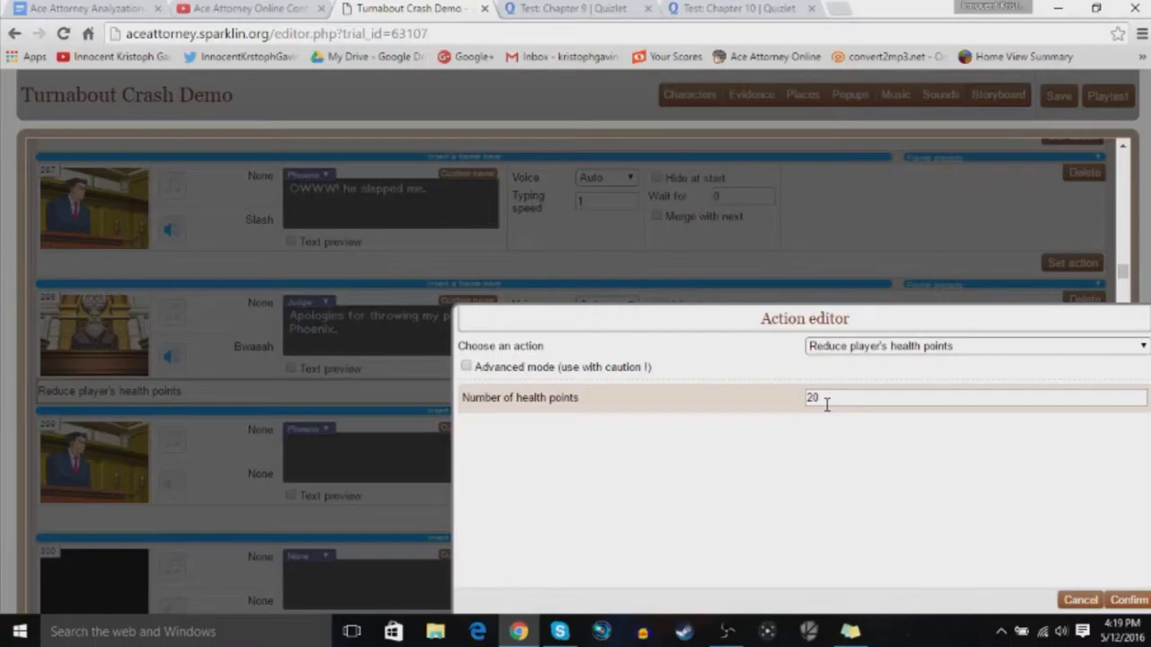
left_click(1075, 600)
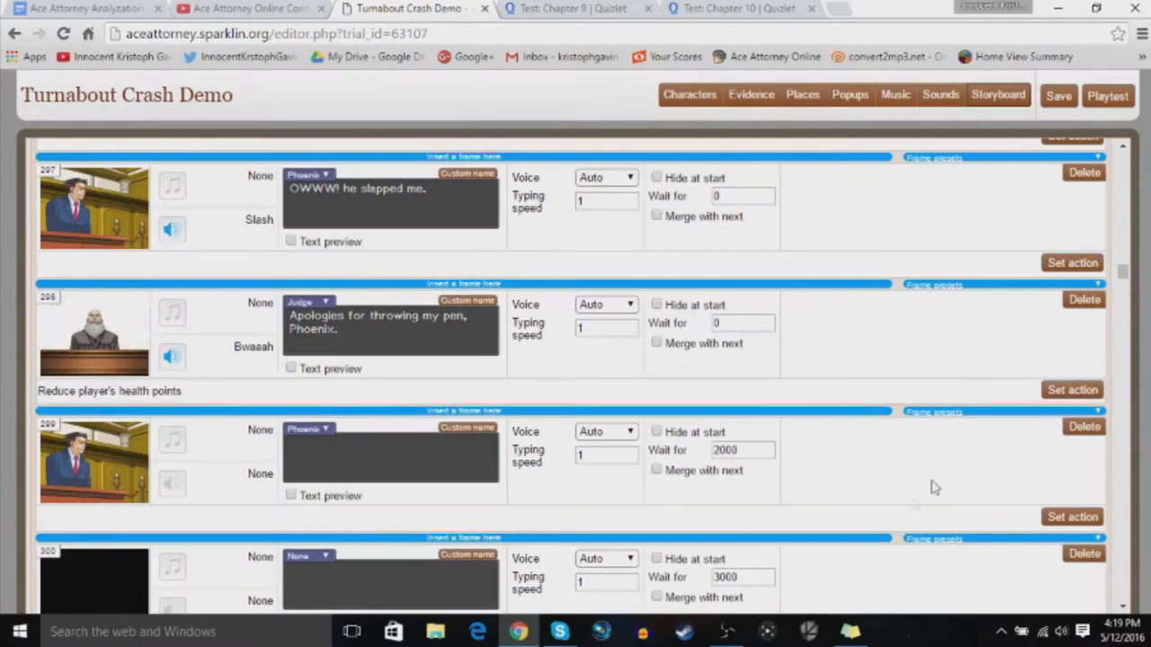
Look through the remaining failure conversation frames and return to the statement list of Cross-examination #2
scroll(724, 333, "down", 1)
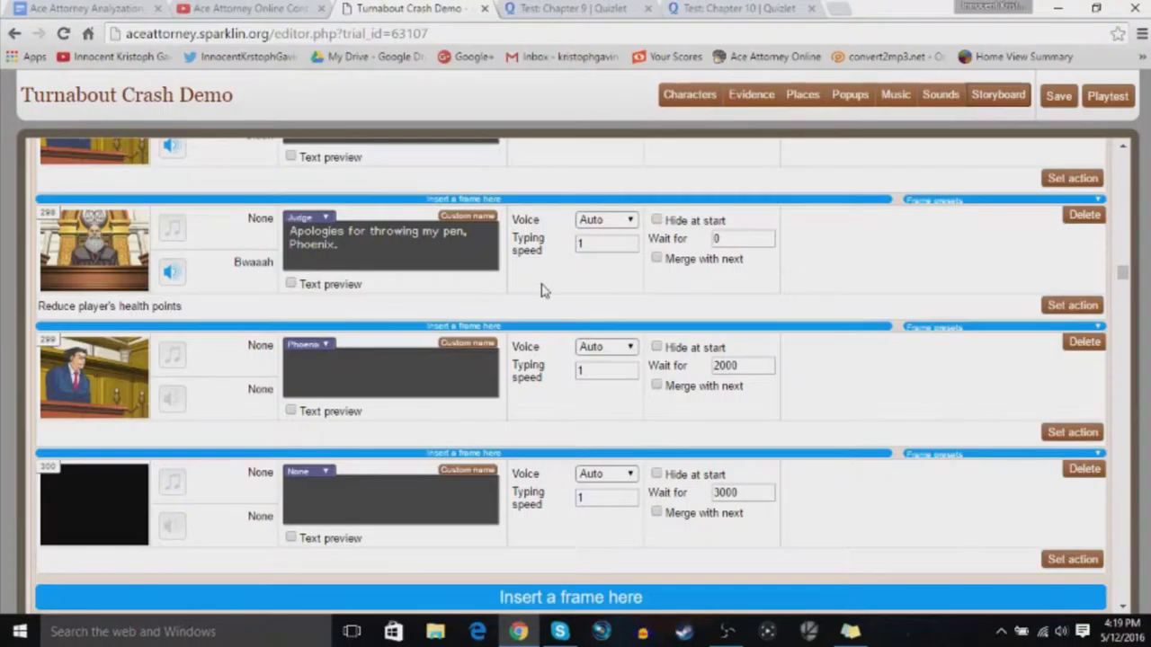
scroll(549, 295, "down", 3)
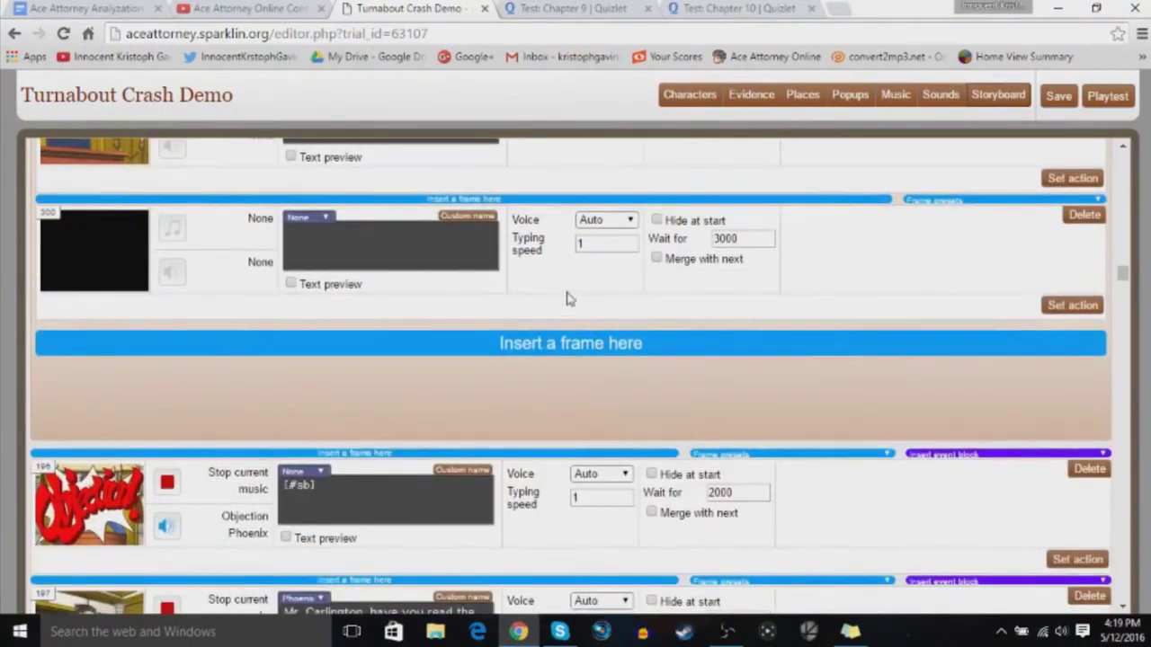
scroll(566, 288, "down", 2)
scroll(571, 286, "down", 1)
scroll(571, 286, "up", 6)
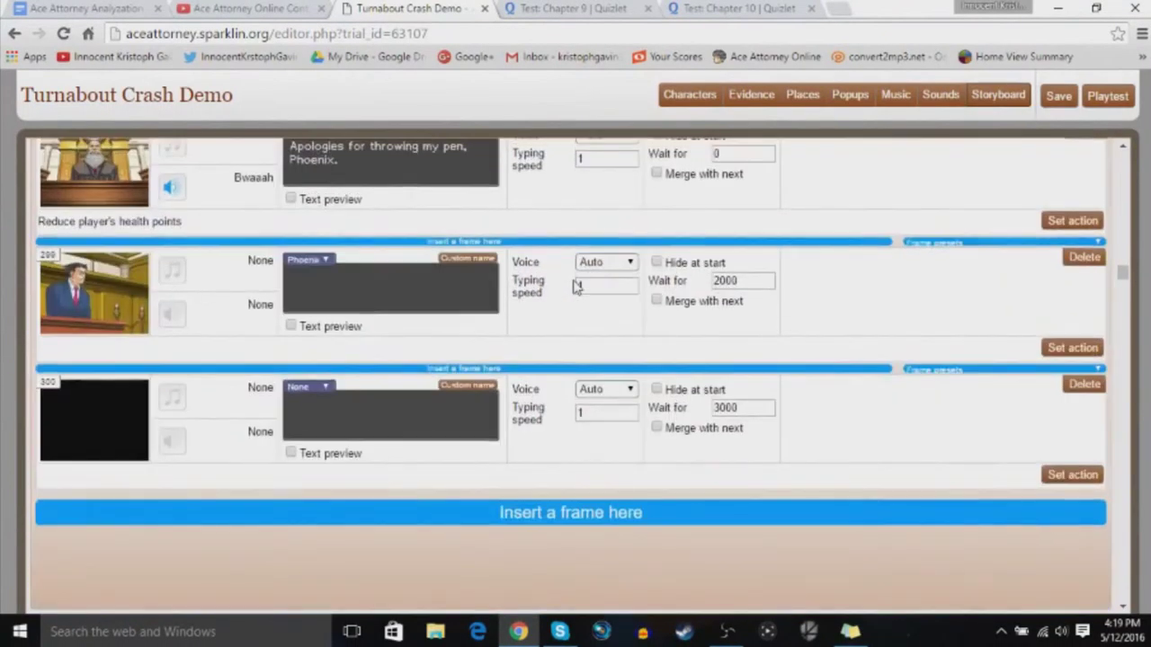
scroll(578, 288, "up", 6)
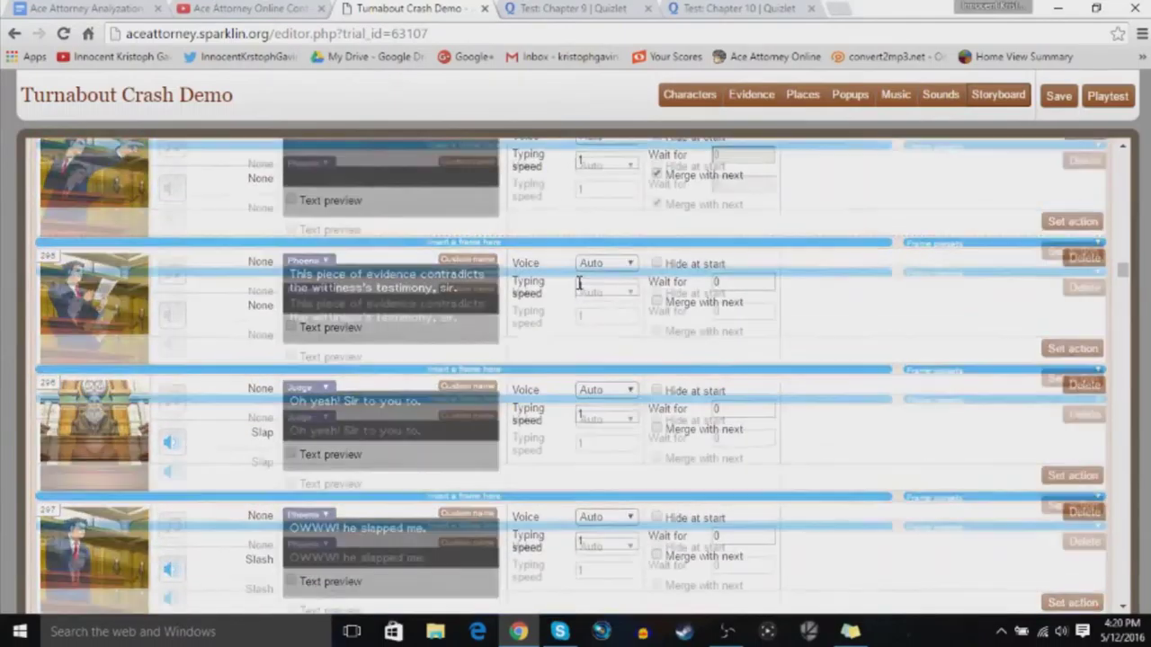
scroll(578, 291, "up", 5)
scroll(575, 298, "down", 3)
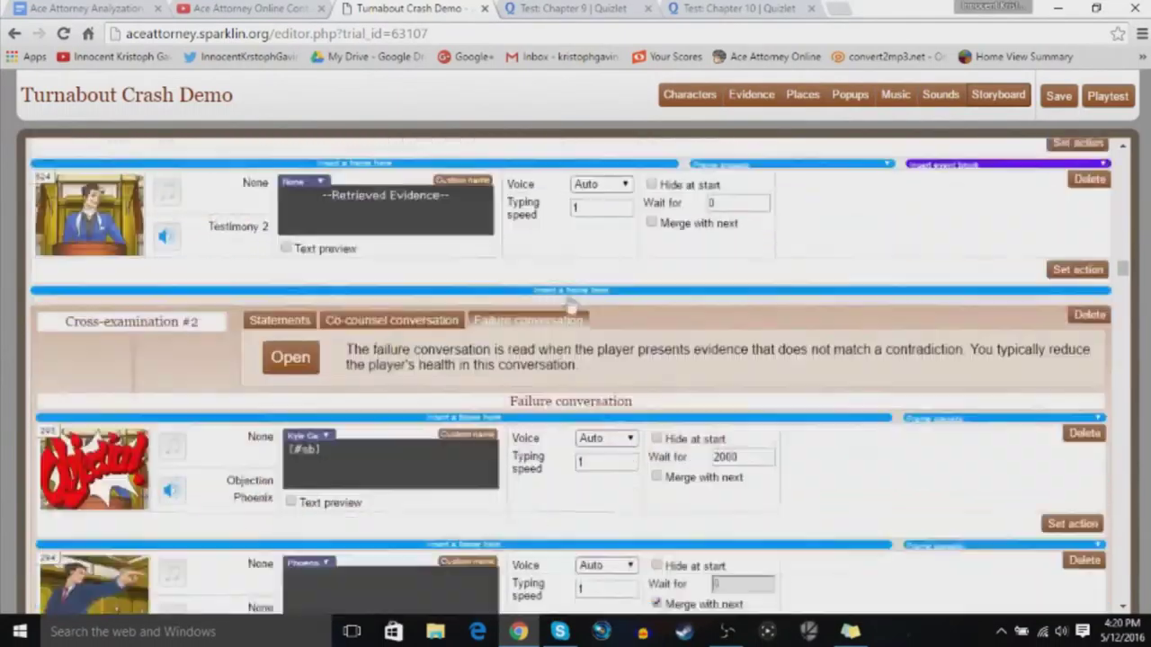
left_click(280, 313)
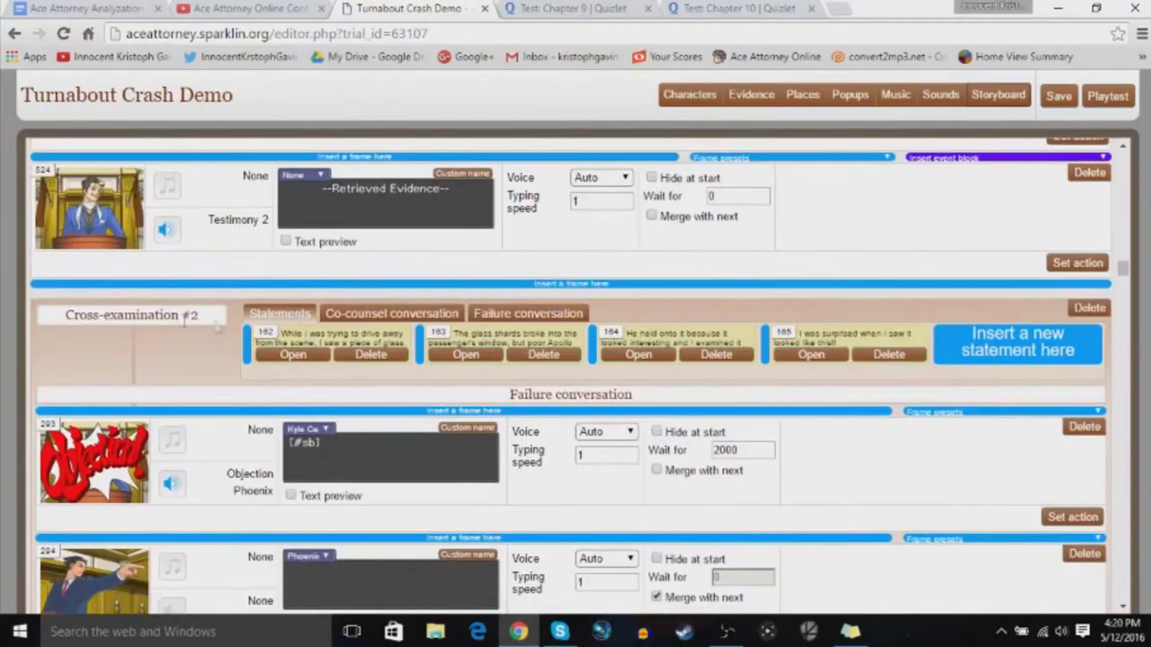
Switch from the storyboard to the trial's characters and look through all the profiles
left_click_drag(1123, 270, 1129, 612)
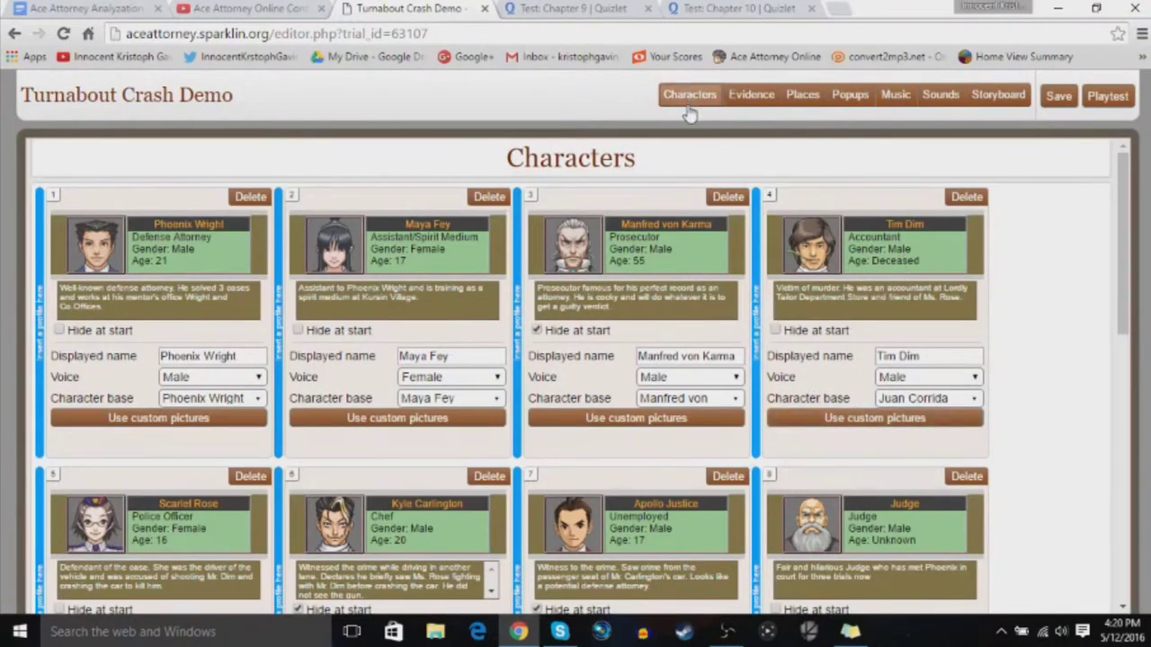
left_click(688, 113)
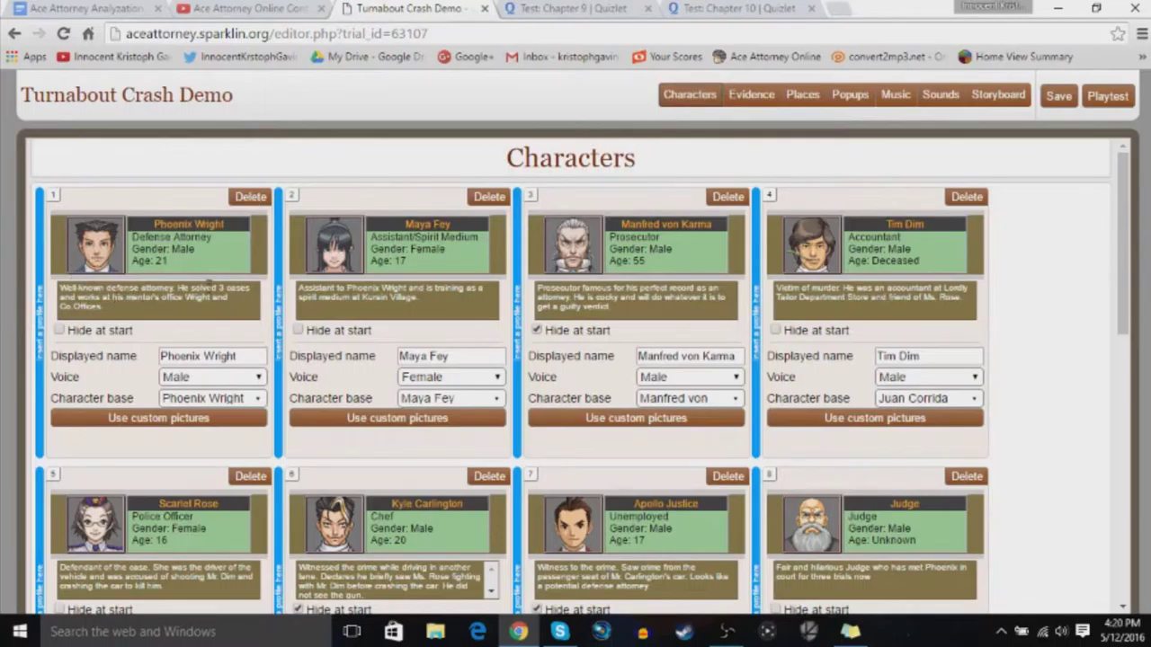
scroll(282, 299, "down", 6)
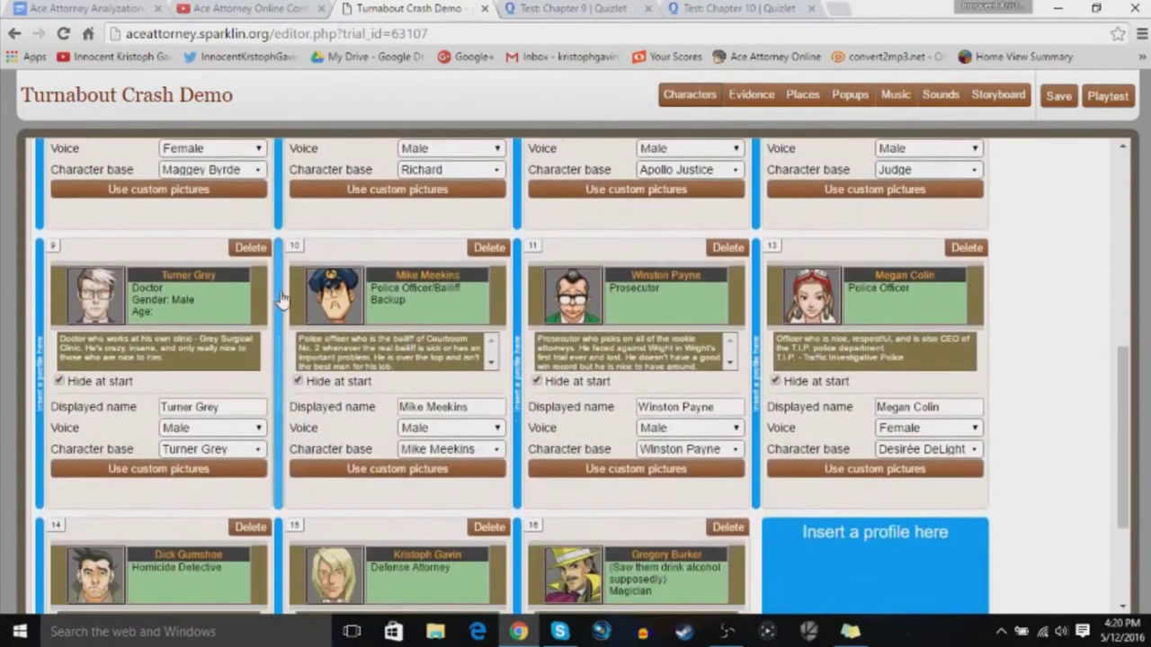
scroll(282, 300, "up", 7)
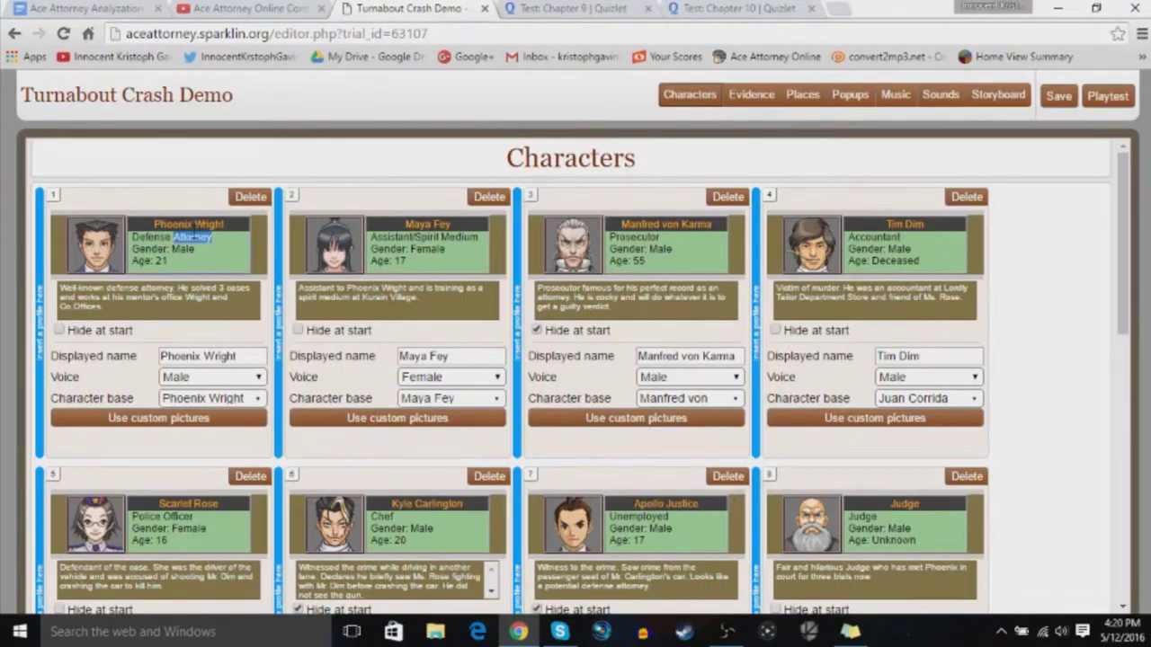
Examine the name and short description fields of the Phoenix Wright profile and the settings of the neighbouring profiles
double_click(209, 225)
left_click(210, 240)
left_click_drag(132, 236, 212, 237)
left_click(132, 237)
scroll(553, 277, "down", 1)
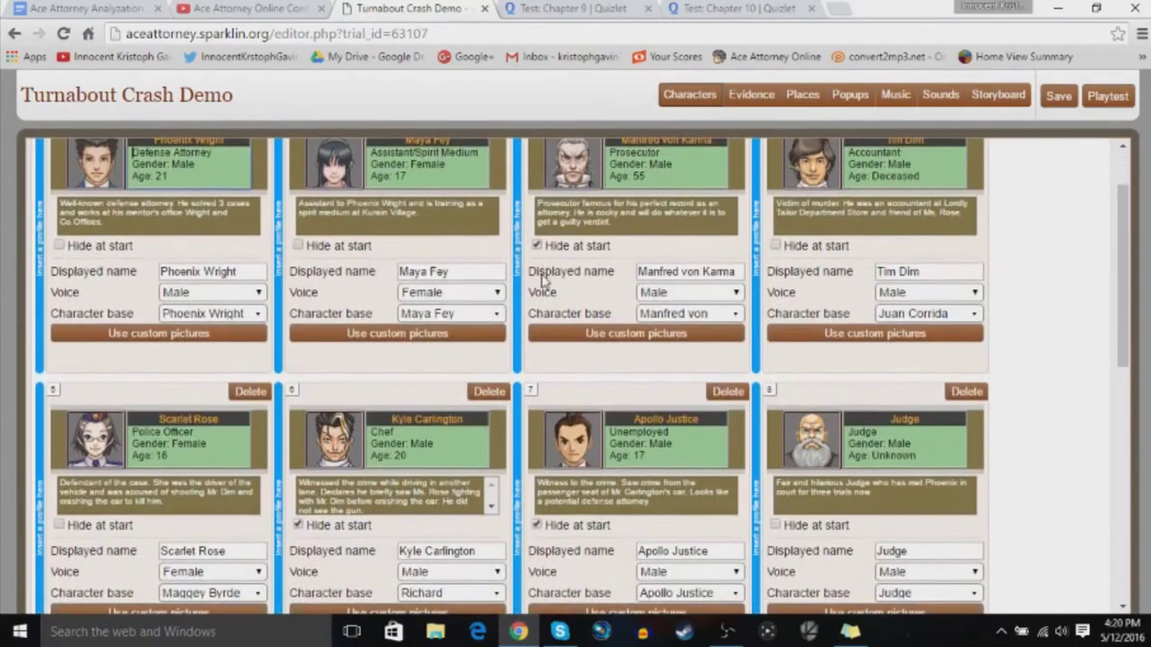
scroll(543, 281, "down", 1)
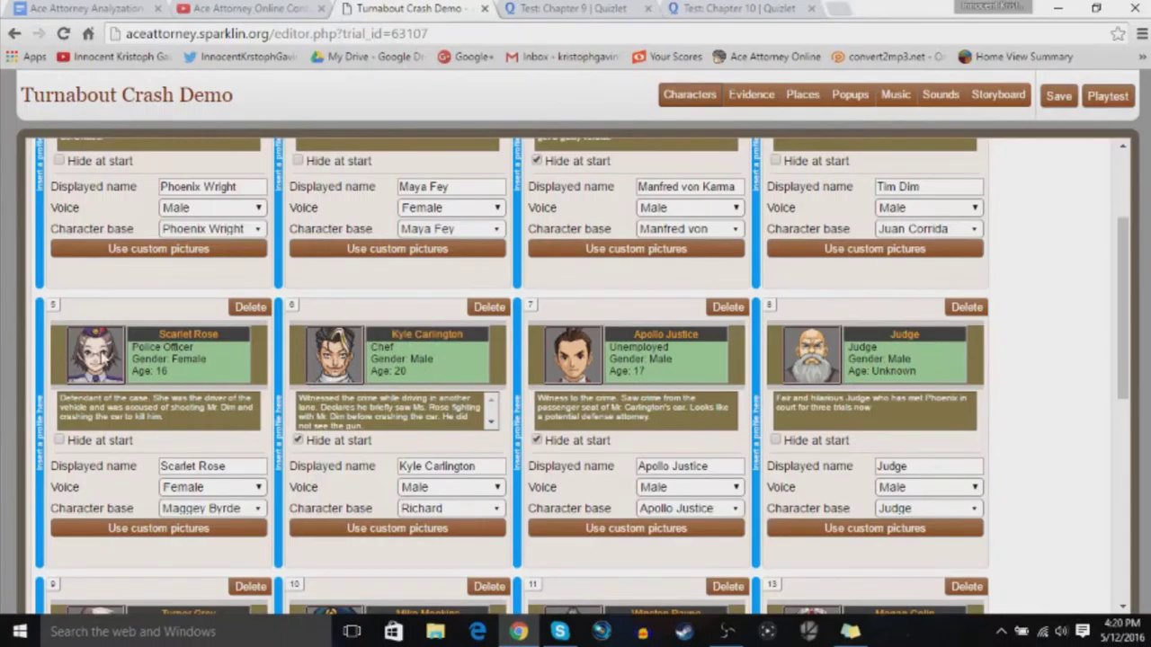
scroll(190, 395, "up", 2)
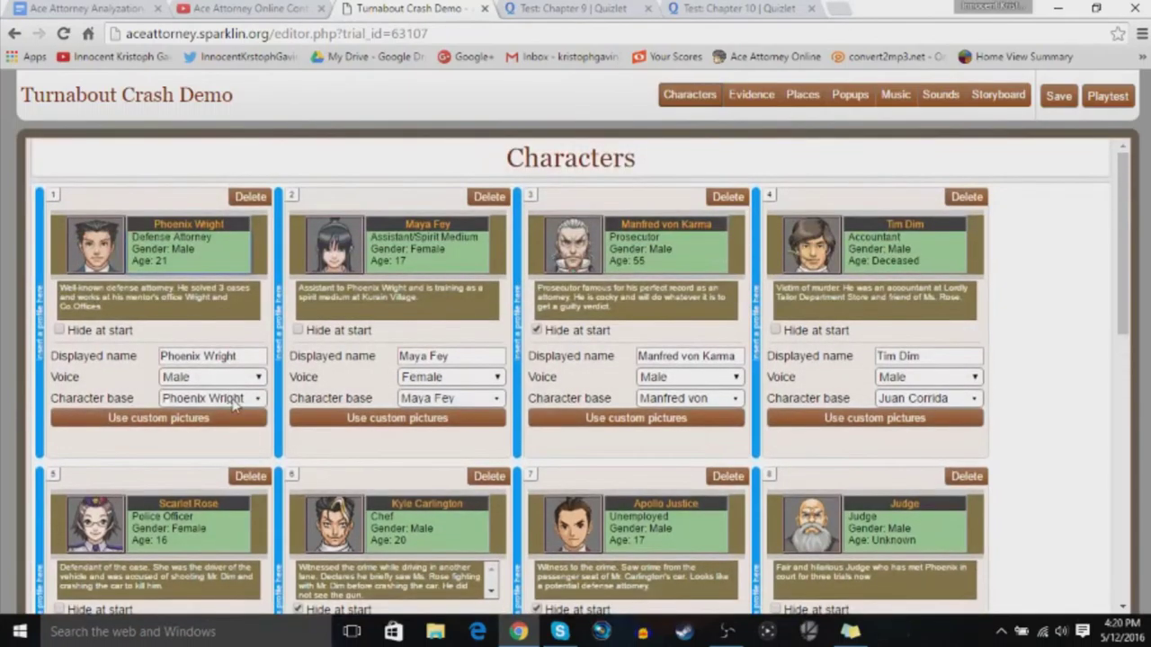
Open the character base choices for the Phoenix Wright profile and browse the Main Characters group
left_click(232, 397)
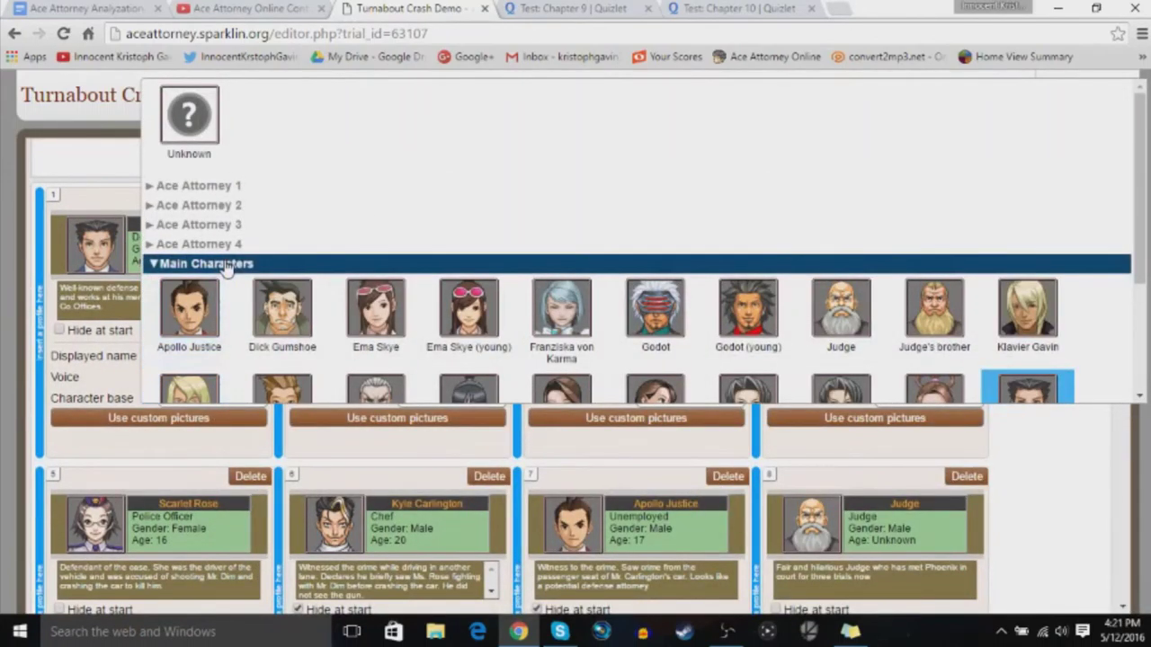
scroll(225, 270, "down", 1)
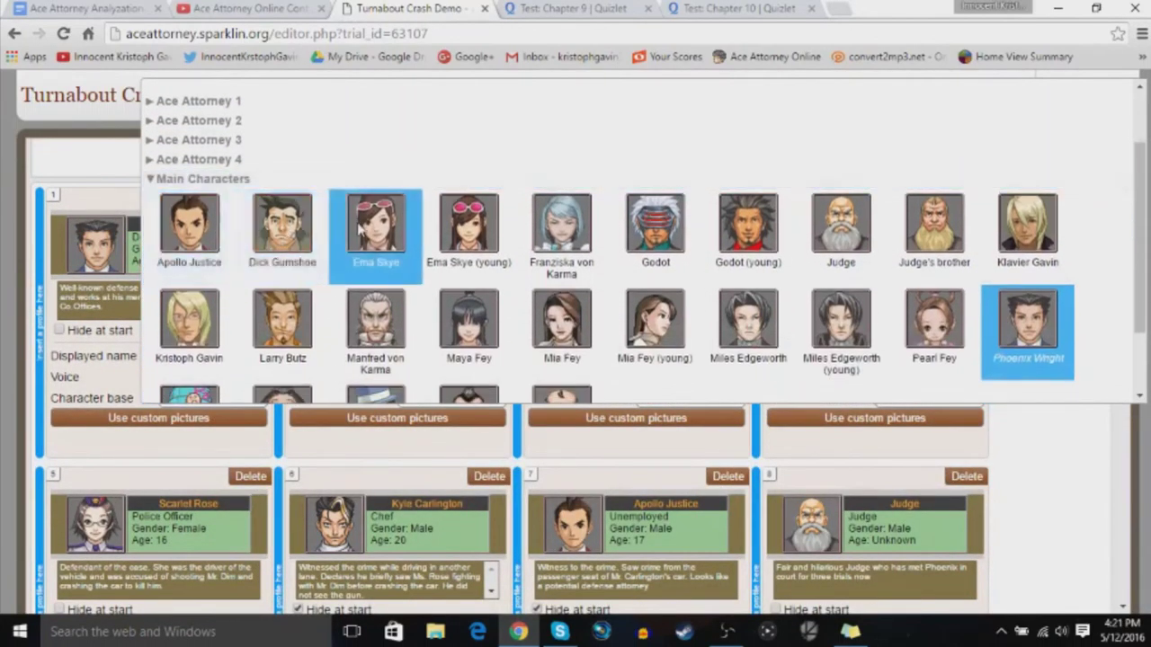
scroll(364, 230, "down", 1)
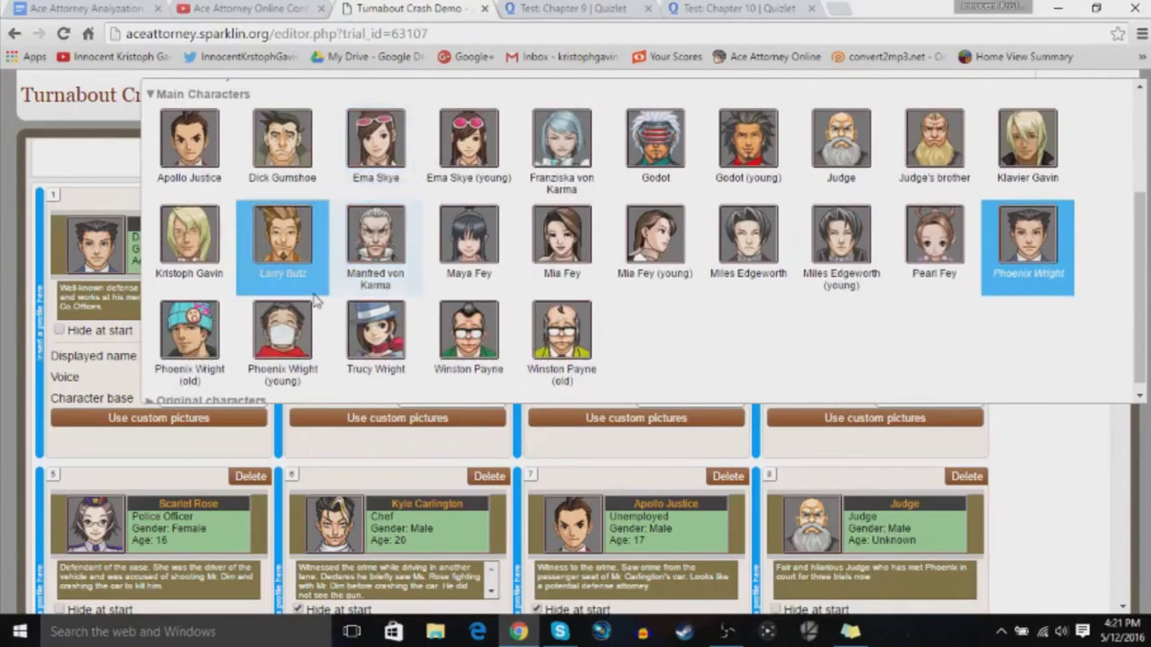